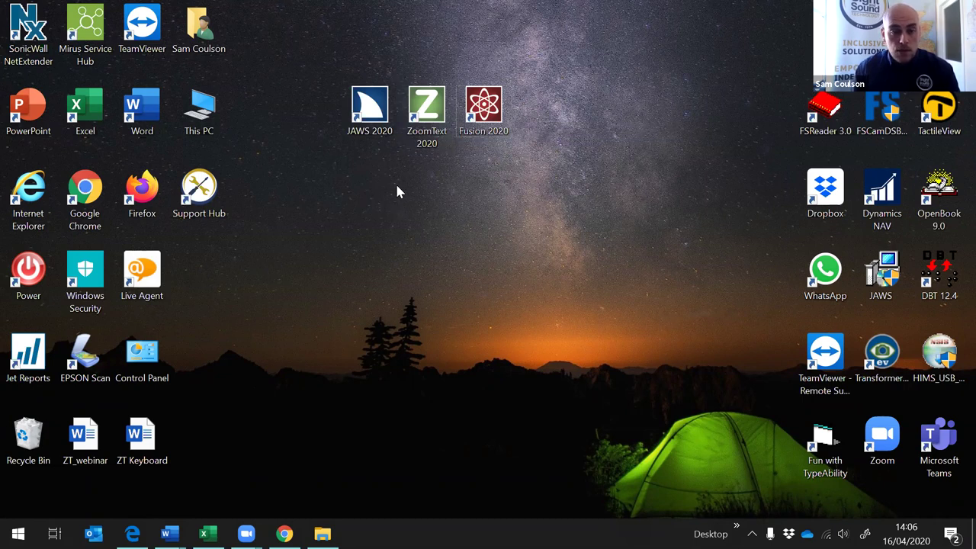
Step: Select and then deselect the ZoomText 2020, Fusion 2020 and JAWS 2020 desktop shortcuts
{"action": "left_click", "coordinate": [430, 126]}
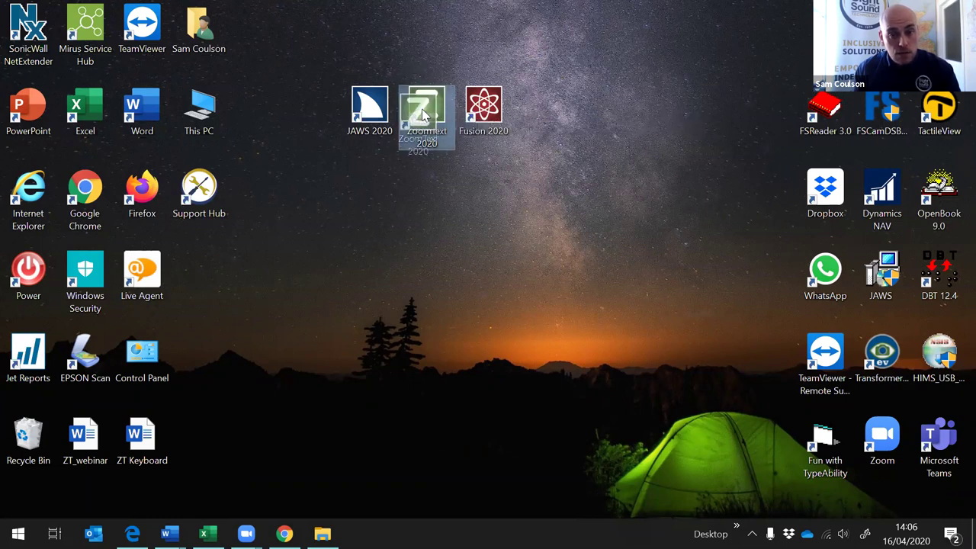
{"action": "left_click", "coordinate": [493, 118]}
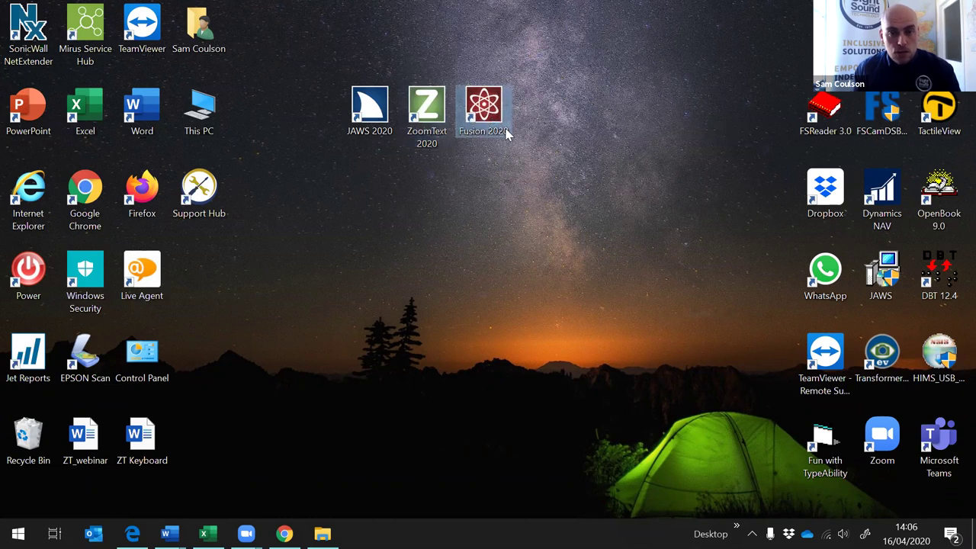
{"action": "left_click", "coordinate": [373, 109], "text": "shift"}
{"action": "left_click", "coordinate": [426, 113], "text": "shift"}
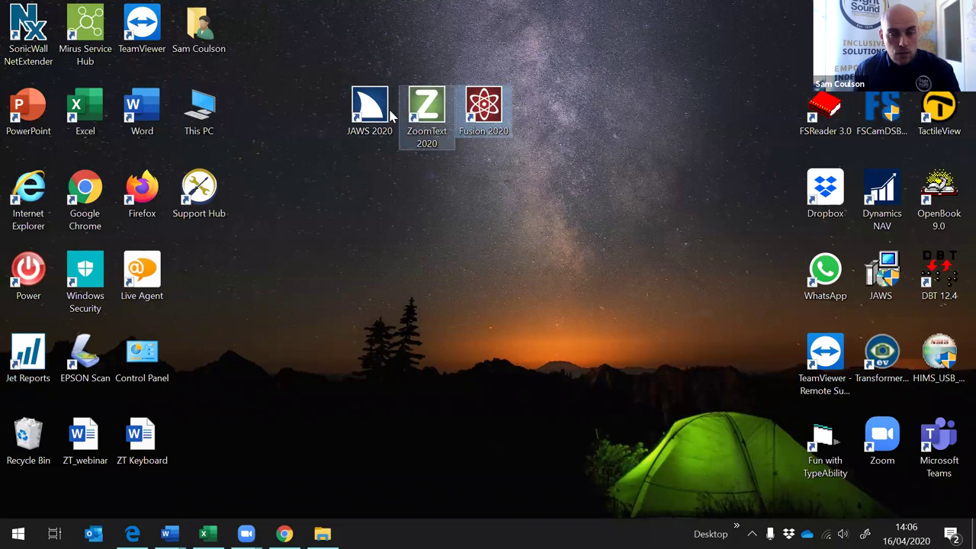
{"action": "left_click", "coordinate": [499, 121]}
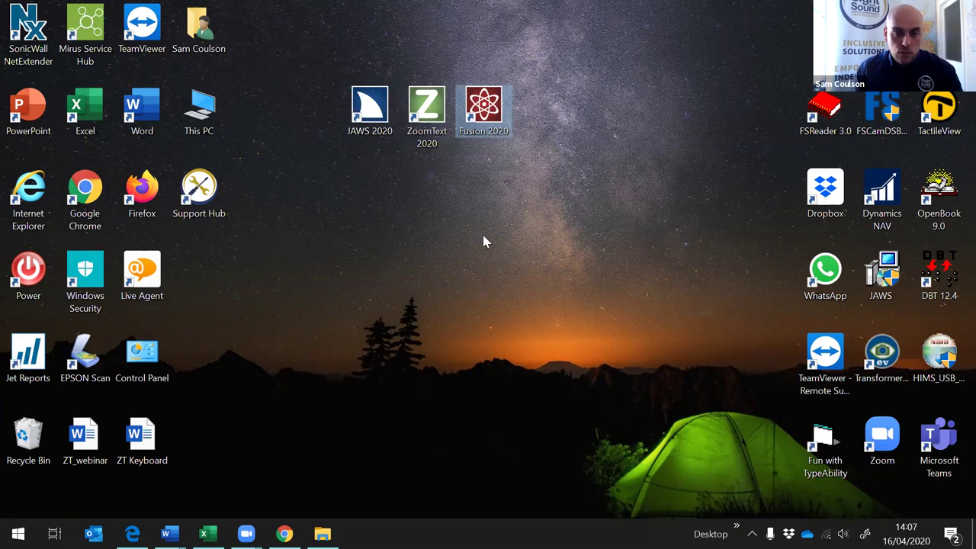
Step: Move the ZoomText 2020 shortcut below the other icons and launch it
{"action": "left_click_drag", "start_coordinate": [433, 133], "coordinate": [433, 216]}
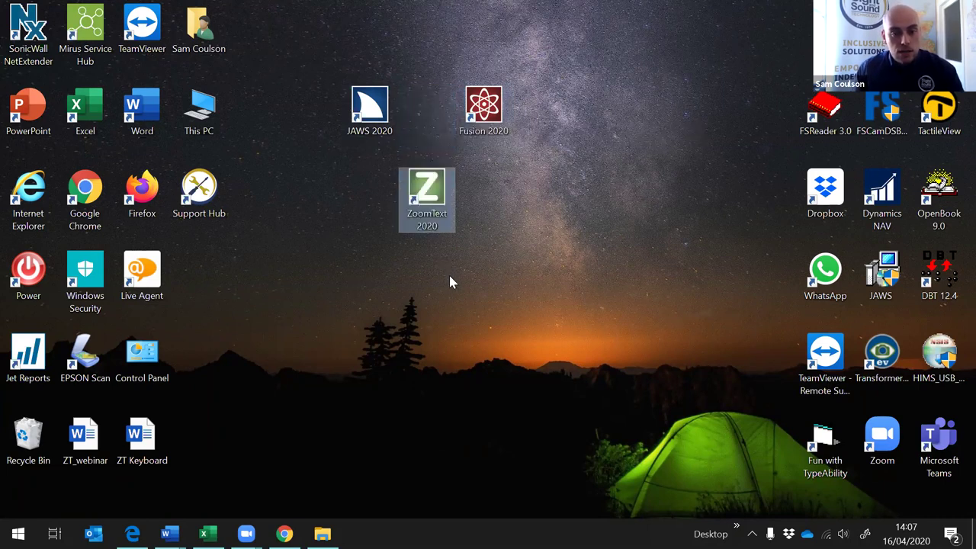
{"action": "double_click", "coordinate": [427, 197]}
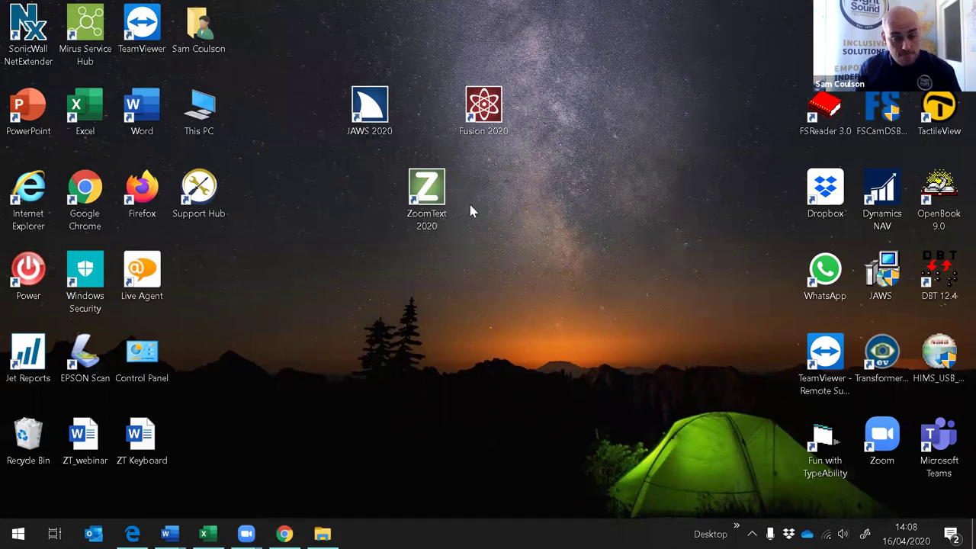
{"action": "left_click", "coordinate": [426, 192]}
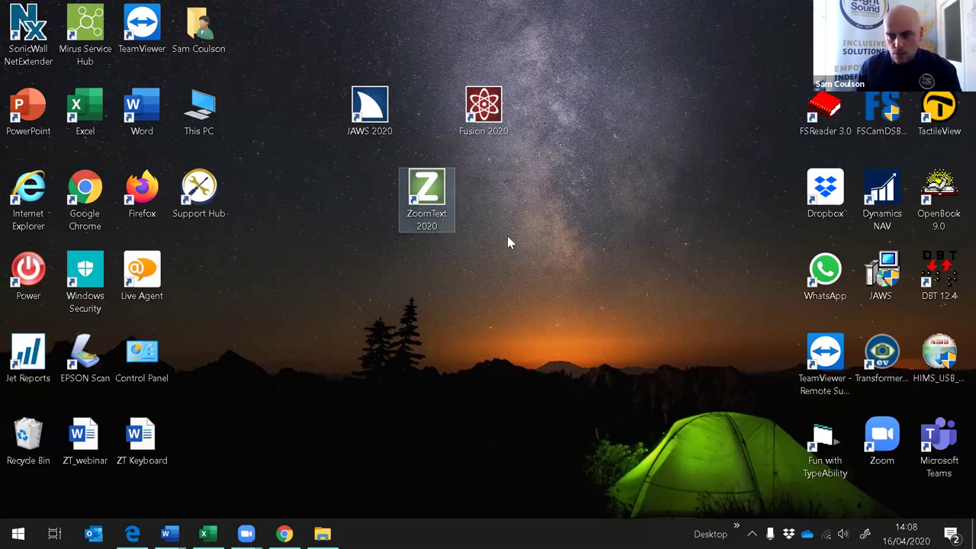
{"action": "key", "text": "Return"}
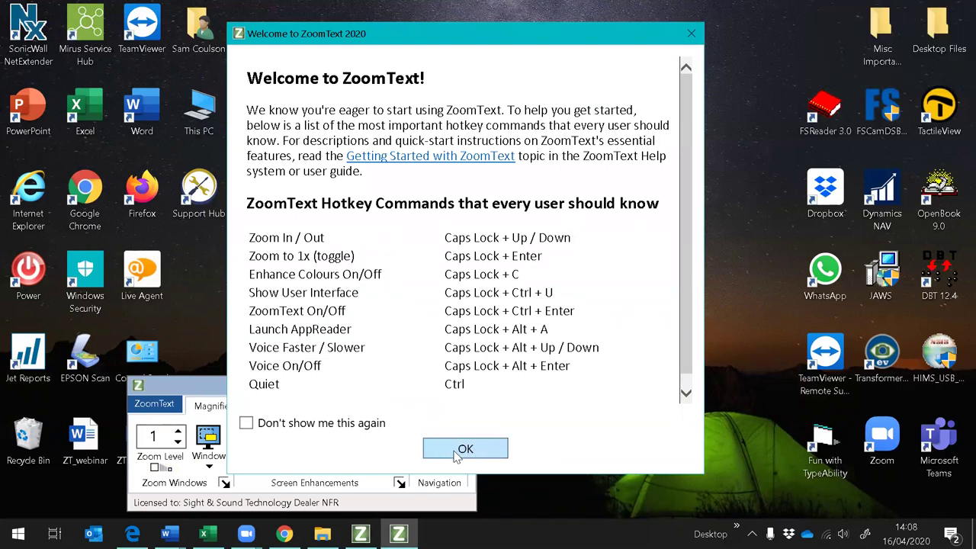
Step: Close the Welcome to ZoomText dialog and place the Magnifier/Reader toolbar near the top of the screen
{"action": "left_click", "coordinate": [206, 385]}
{"action": "left_click_drag", "start_coordinate": [228, 385], "coordinate": [284, 236]}
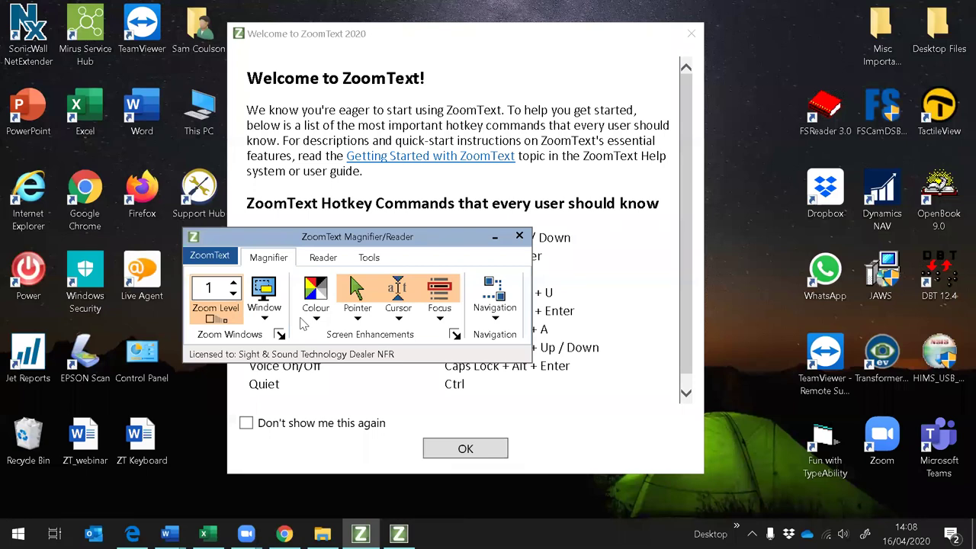
{"action": "left_click_drag", "start_coordinate": [429, 241], "coordinate": [528, 243]}
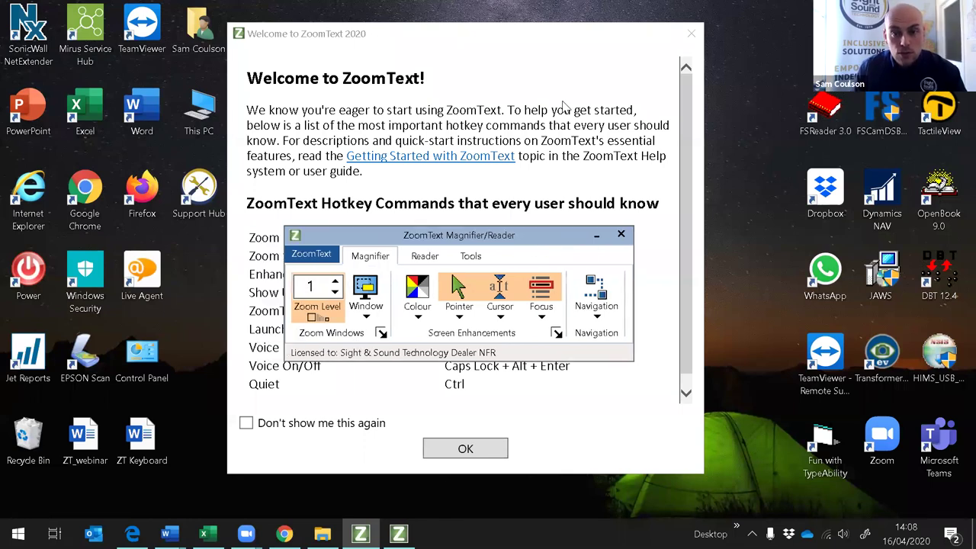
{"action": "left_click", "coordinate": [691, 33]}
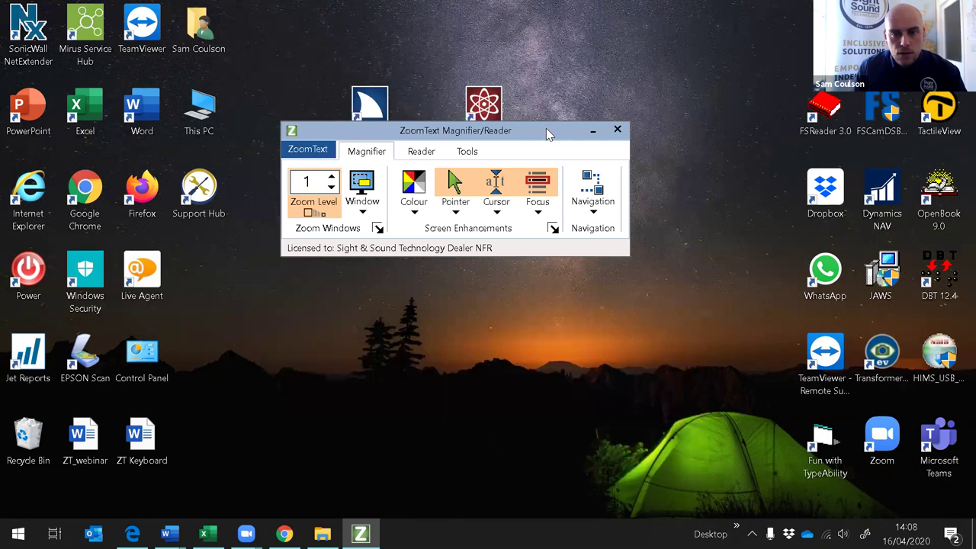
{"action": "left_click_drag", "start_coordinate": [546, 134], "coordinate": [551, 86]}
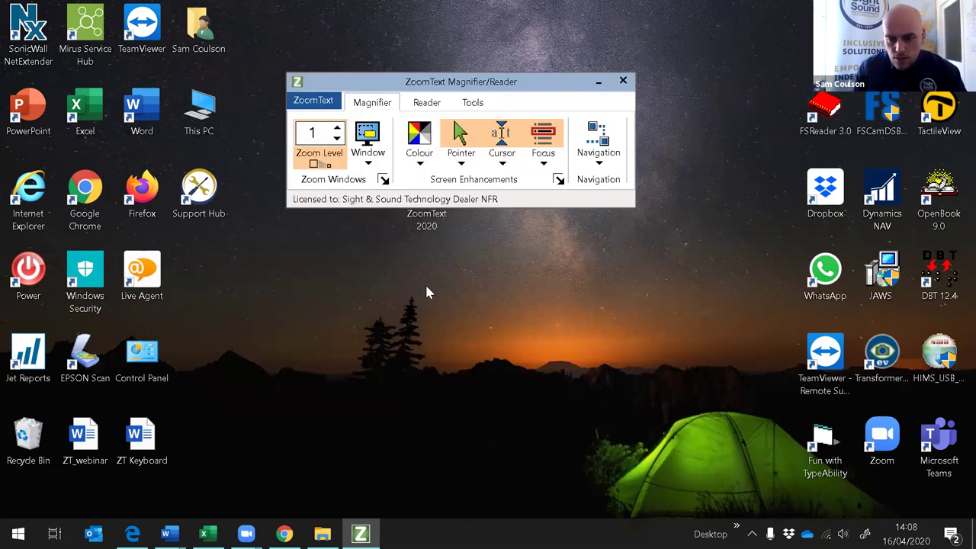
{"action": "left_click", "coordinate": [427, 102]}
{"action": "left_click", "coordinate": [315, 160]}
{"action": "left_click", "coordinate": [326, 185]}
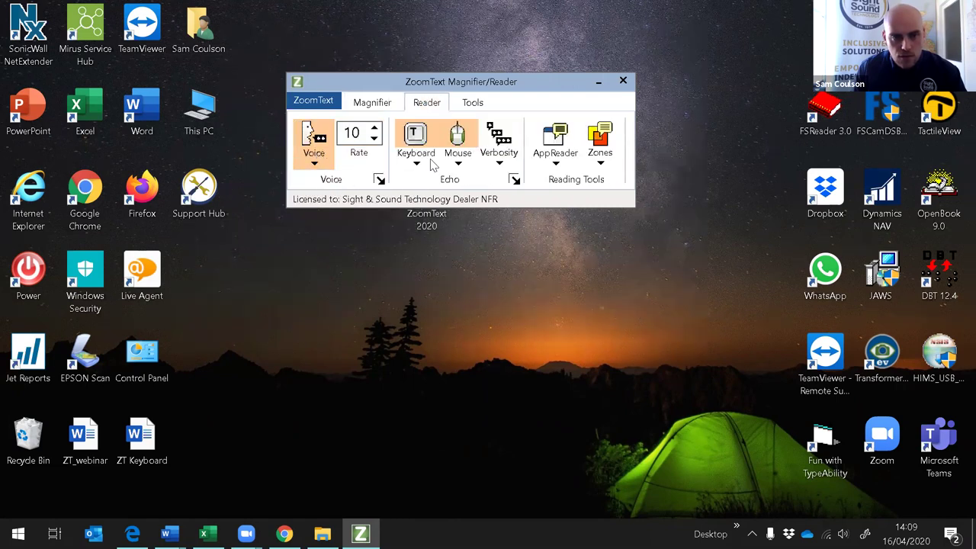
{"action": "left_click", "coordinate": [381, 104]}
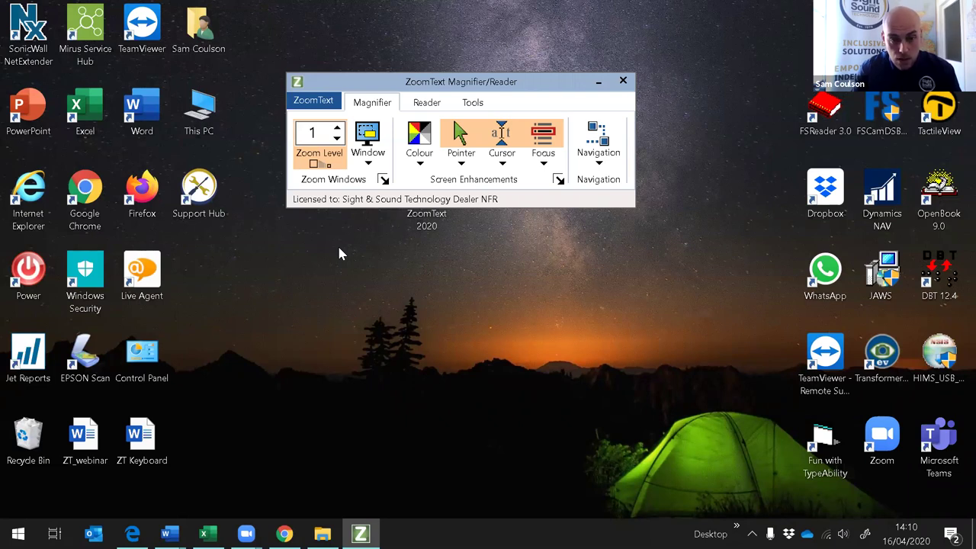
{"action": "key", "text": "Caps_Lock+Up"}
{"action": "key", "text": "Caps_Lock+Up"}
{"action": "key", "text": "Caps_Lock+Up"}
{"action": "key", "text": "Caps_Lock+Up"}
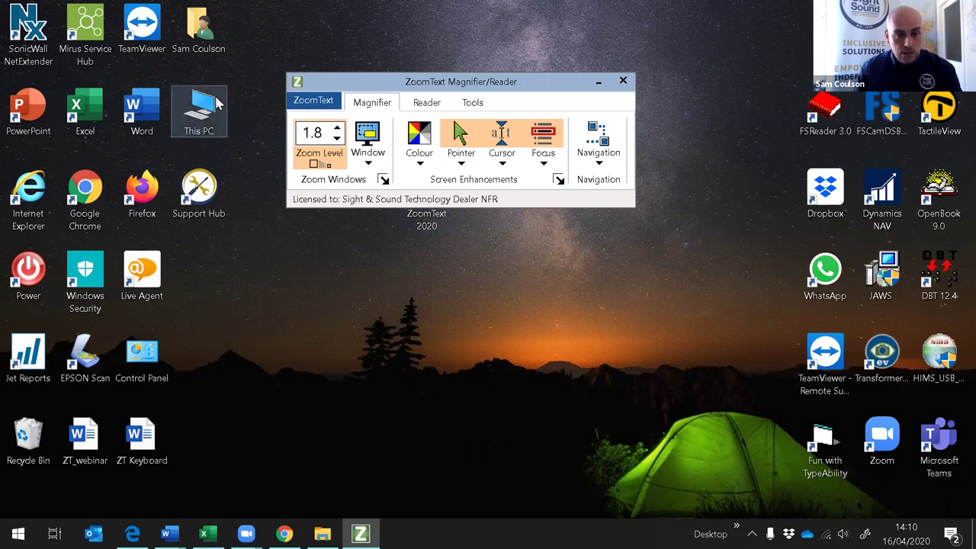
{"action": "key", "text": "Caps_Lock+Down"}
{"action": "key", "text": "Caps_Lock+Down"}
{"action": "key", "text": "Caps_Lock+Down"}
{"action": "key", "text": "Caps_Lock+Down"}
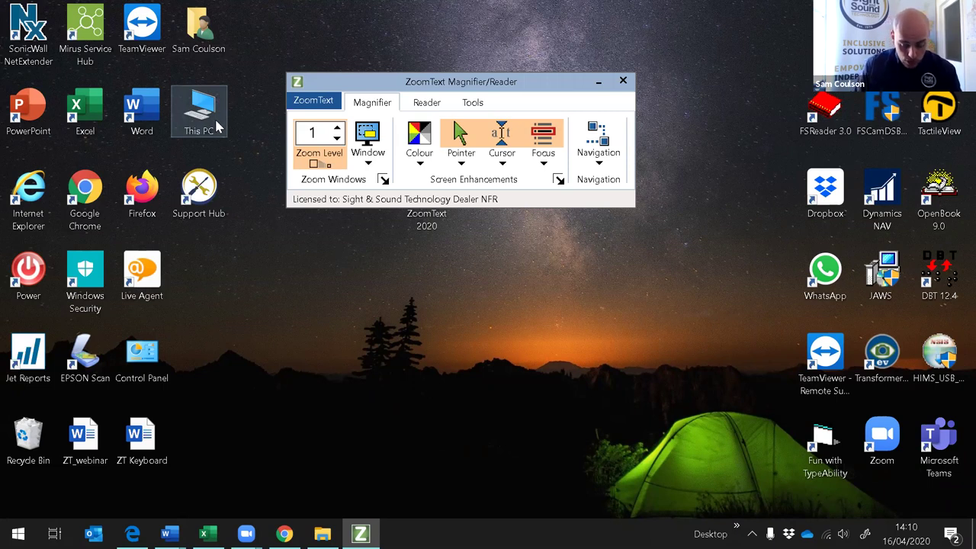
{"action": "key", "text": "Caps_Lock+Up"}
{"action": "key", "text": "Caps_Lock+Up"}
{"action": "key", "text": "Caps_Lock+Up"}
{"action": "key", "text": "Caps_Lock+Up"}
{"action": "key", "text": "Caps_Lock+Up"}
{"action": "key", "text": "Caps_Lock+Up"}
{"action": "key", "text": "Caps_Lock+Up"}
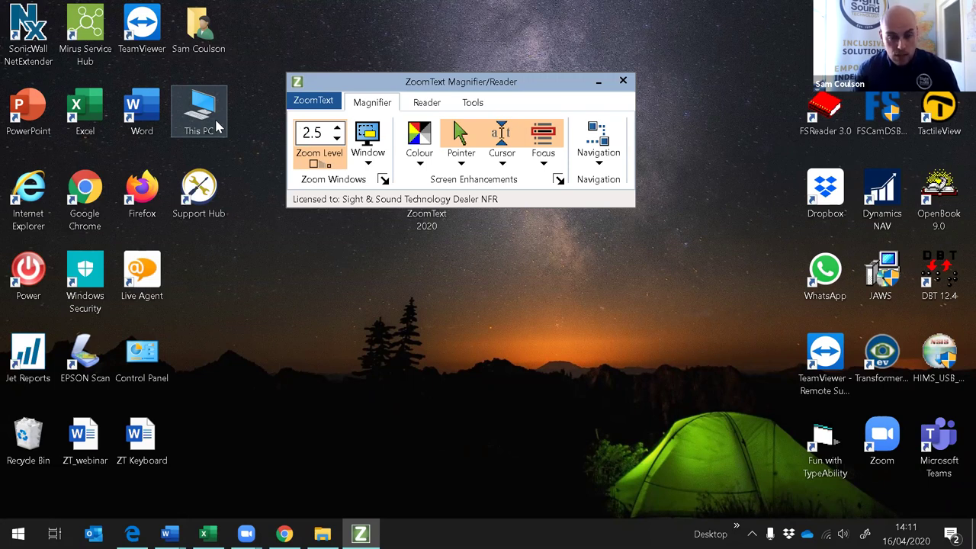
{"action": "key", "text": "Caps_Lock+Return"}
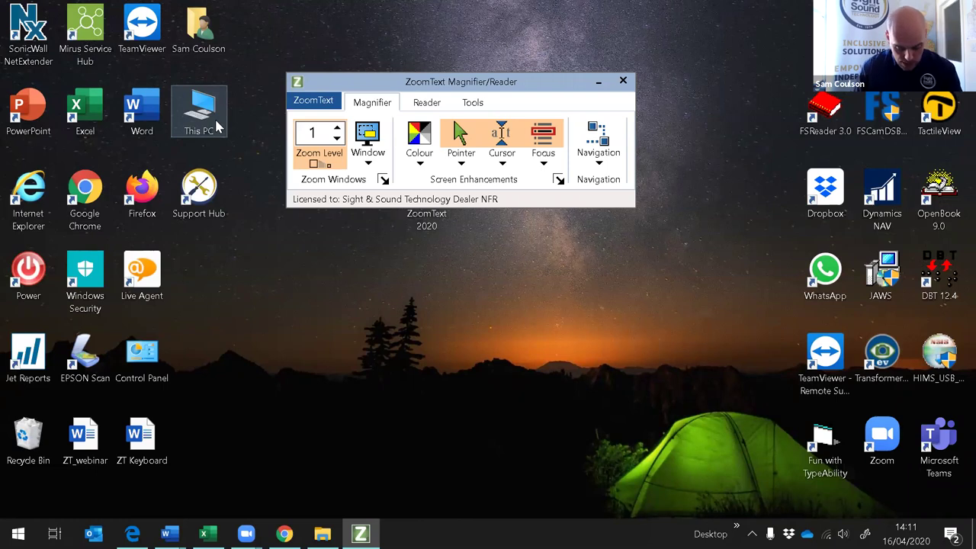
{"action": "key", "text": "Caps_Lock+c"}
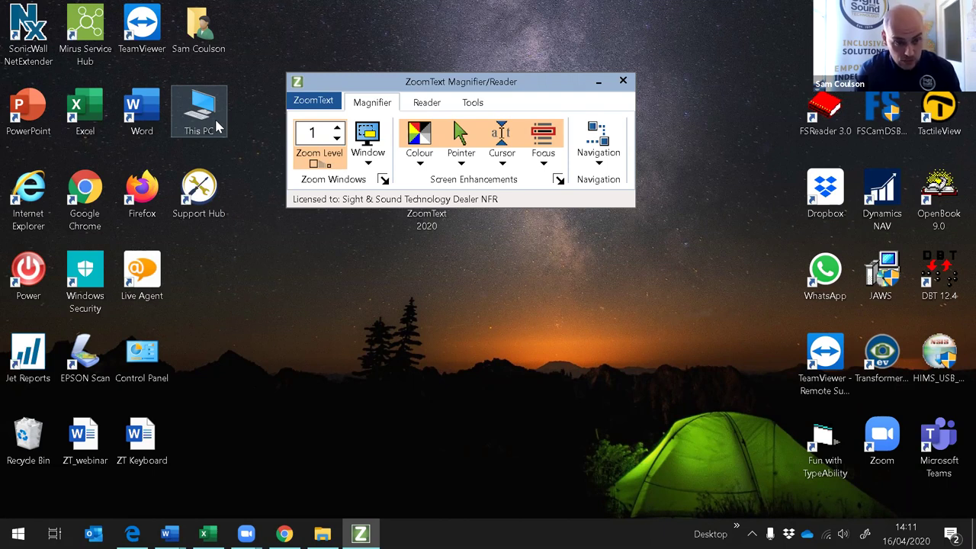
{"action": "key", "text": "Caps_Lock+c"}
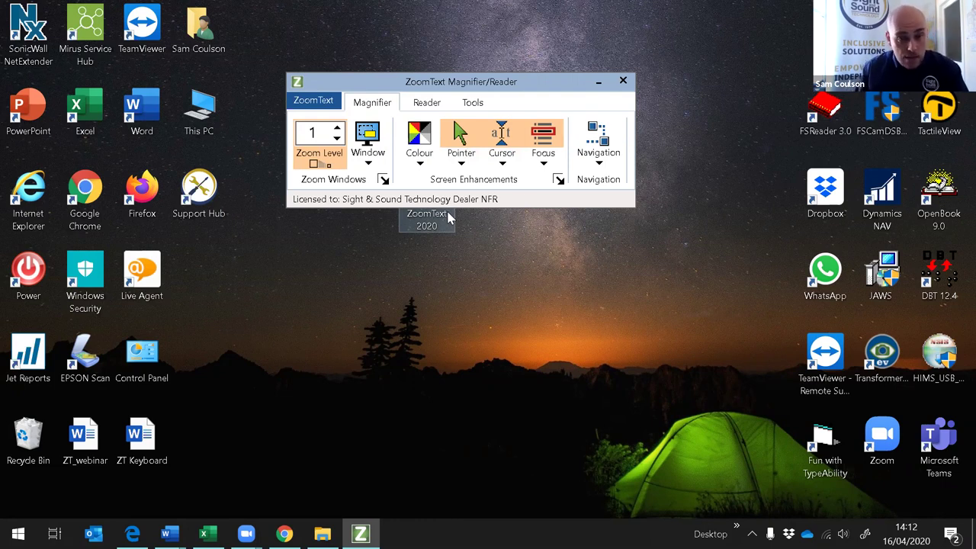
{"action": "left_click", "coordinate": [337, 128]}
{"action": "left_click", "coordinate": [337, 127]}
{"action": "left_click", "coordinate": [337, 140]}
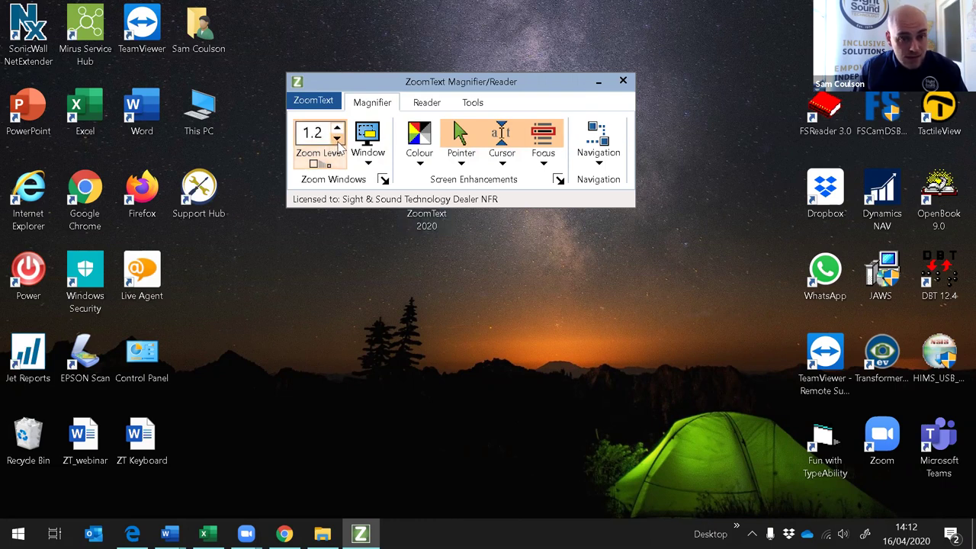
{"action": "left_click", "coordinate": [337, 140]}
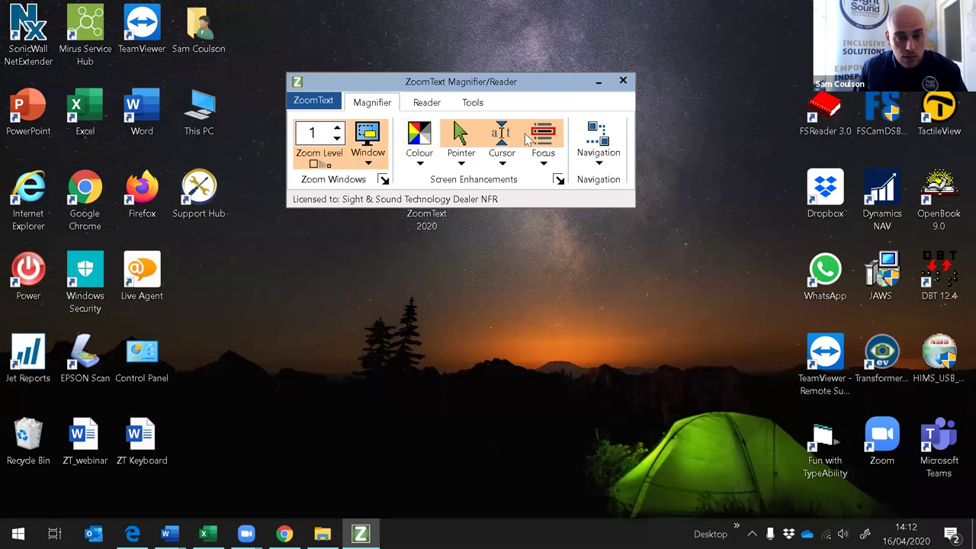
{"action": "key", "text": "Caps_Lock+Up"}
{"action": "key", "text": "Caps_Lock+Up"}
{"action": "key", "text": "Caps_Lock+Up"}
{"action": "key", "text": "Caps_Lock+Up"}
{"action": "key", "text": "Caps_Lock+Down"}
{"action": "key", "text": "Caps_Lock+Down"}
{"action": "key", "text": "Caps_Lock+Down"}
{"action": "key", "text": "Caps_Lock+Down"}
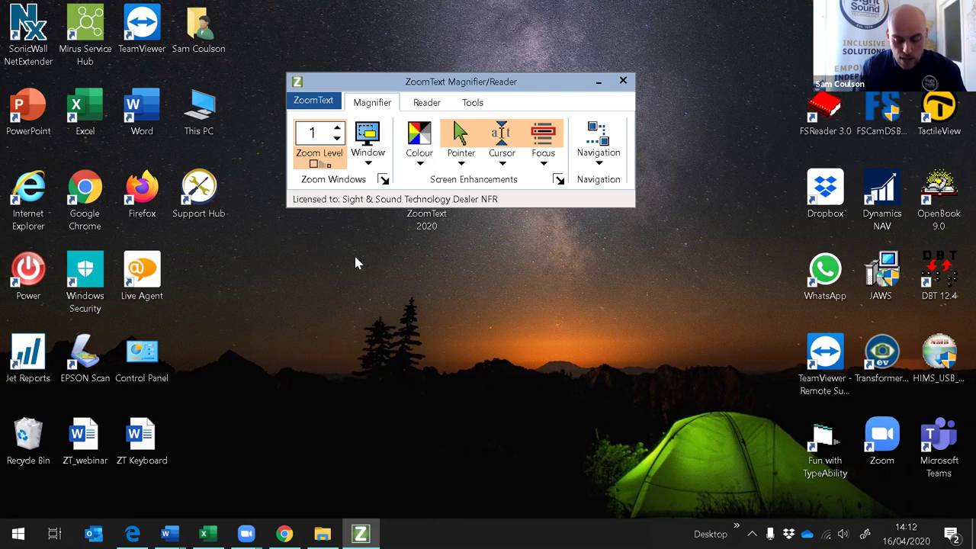
{"action": "key", "text": "Caps_Lock+Up"}
{"action": "key", "text": "Caps_Lock+Up"}
{"action": "key", "text": "Caps_Lock+Up"}
{"action": "key", "text": "Caps_Lock+Up"}
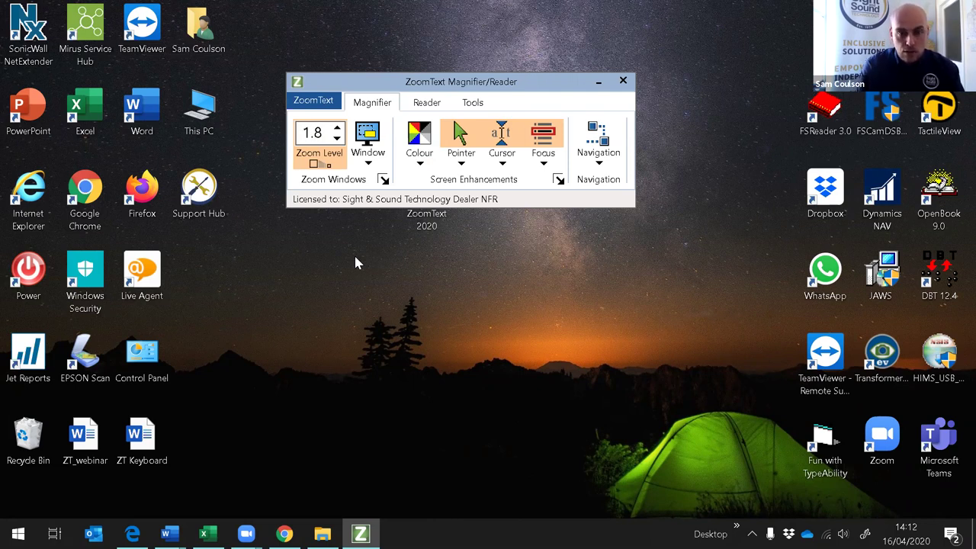
{"action": "key", "text": "Caps_Lock+Return"}
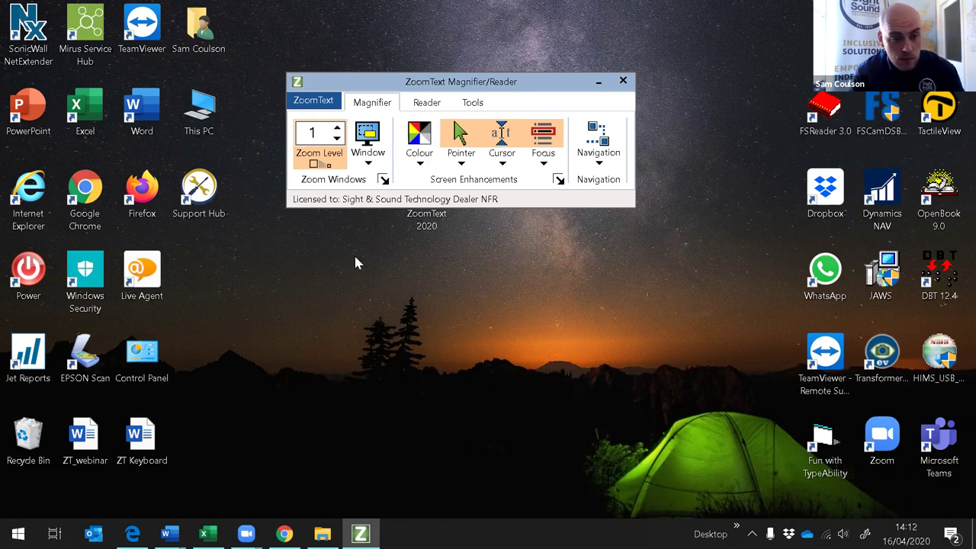
{"action": "key", "text": "Caps_Lock+Up"}
{"action": "key", "text": "Caps_Lock+Up"}
{"action": "key", "text": "Caps_Lock+Up"}
{"action": "key", "text": "Caps_Lock+Up"}
{"action": "key", "text": "Caps_Lock+Up"}
{"action": "key", "text": "Caps_Lock+Down"}
{"action": "key", "text": "Caps_Lock+Down"}
{"action": "key", "text": "Caps_Lock+Down"}
{"action": "key", "text": "Caps_Lock+Down"}
{"action": "key", "text": "Caps_Lock+Down"}
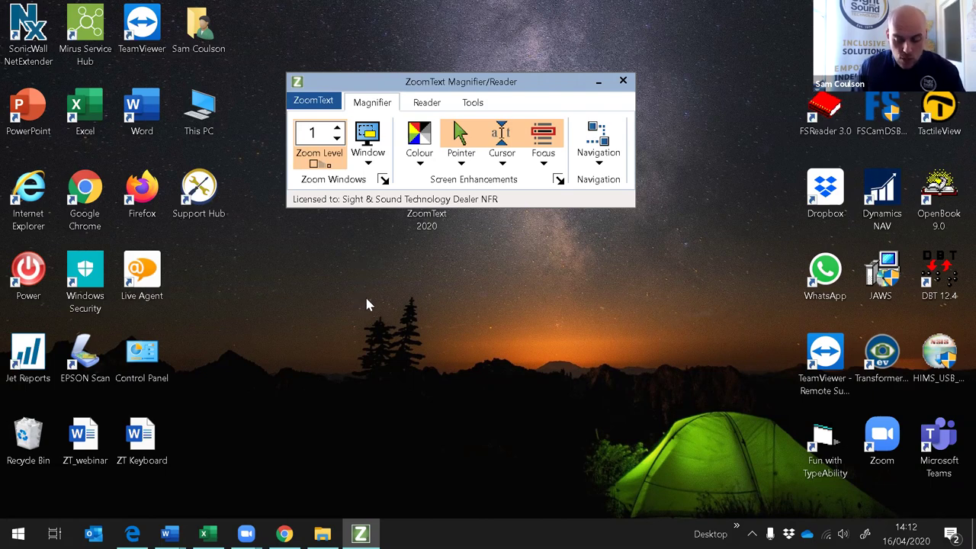
Step: Raise magnification to 1.4 and set the one-monitor zoom window to Overlay
{"action": "left_click", "coordinate": [368, 164]}
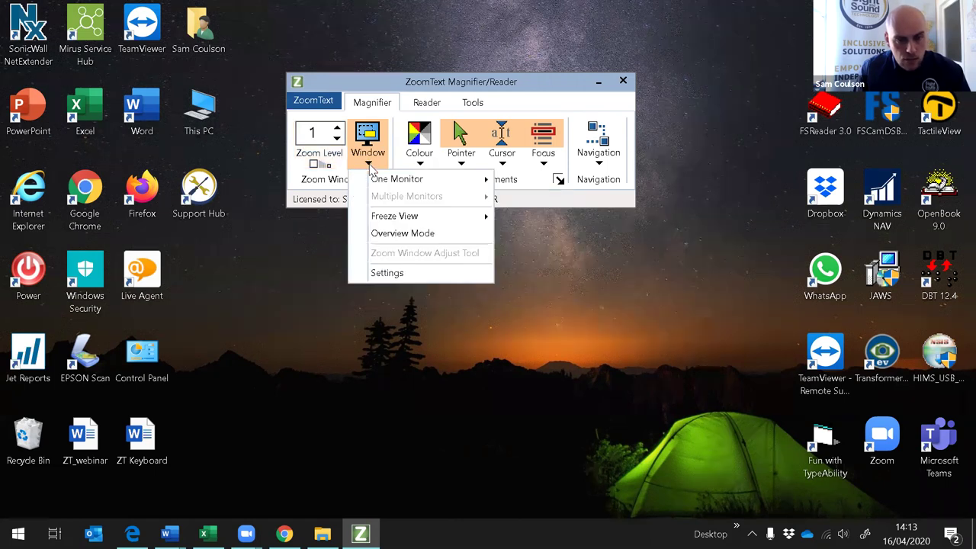
{"action": "mouse_move", "coordinate": [375, 181]}
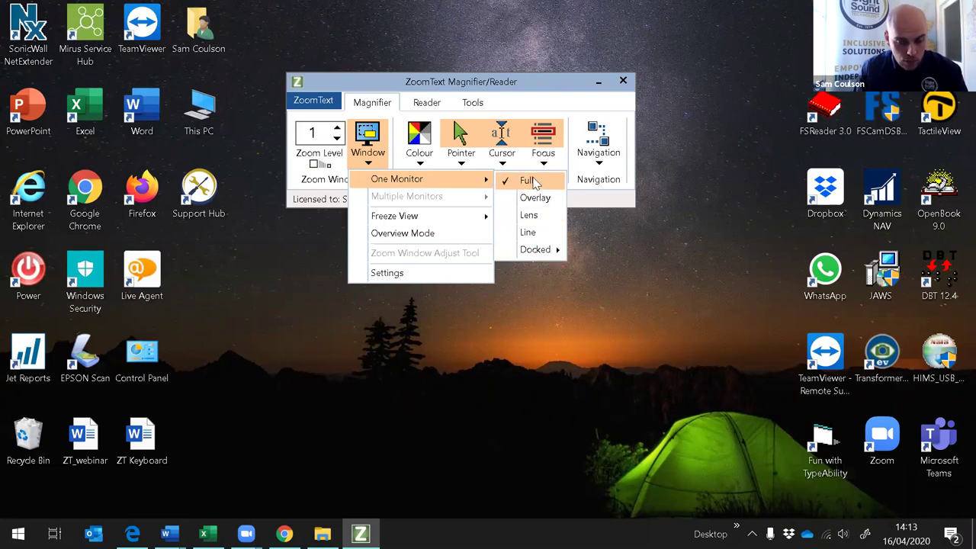
{"action": "key", "text": "alt+KP_Add"}
{"action": "key", "text": "alt+KP_Add"}
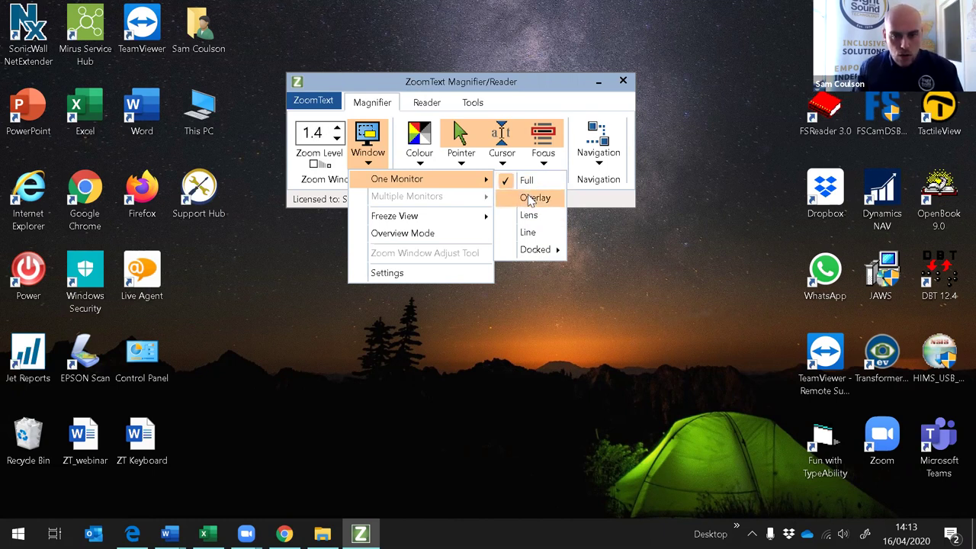
{"action": "left_click", "coordinate": [527, 199]}
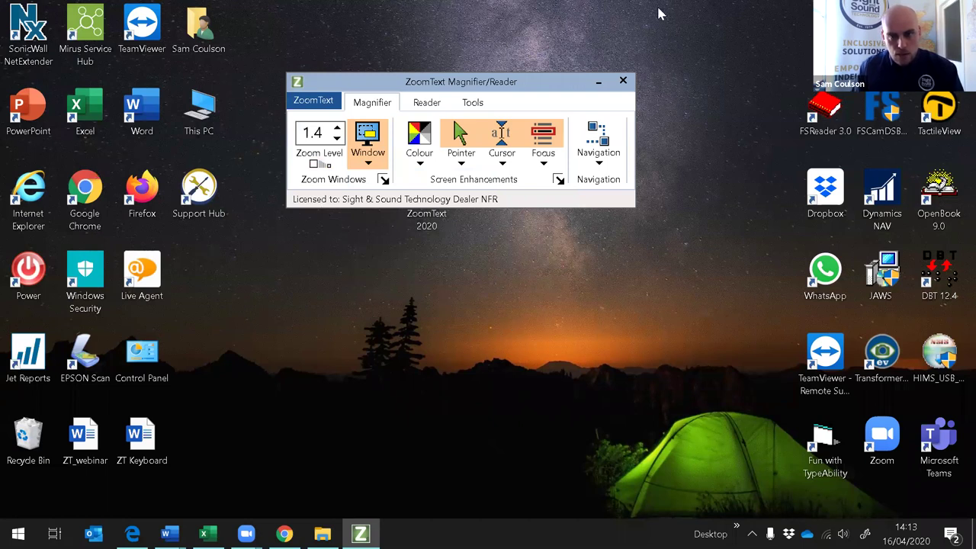
Step: Clear the desktop icon selection and nudge the ZoomText window slightly higher
{"action": "left_click", "coordinate": [166, 283]}
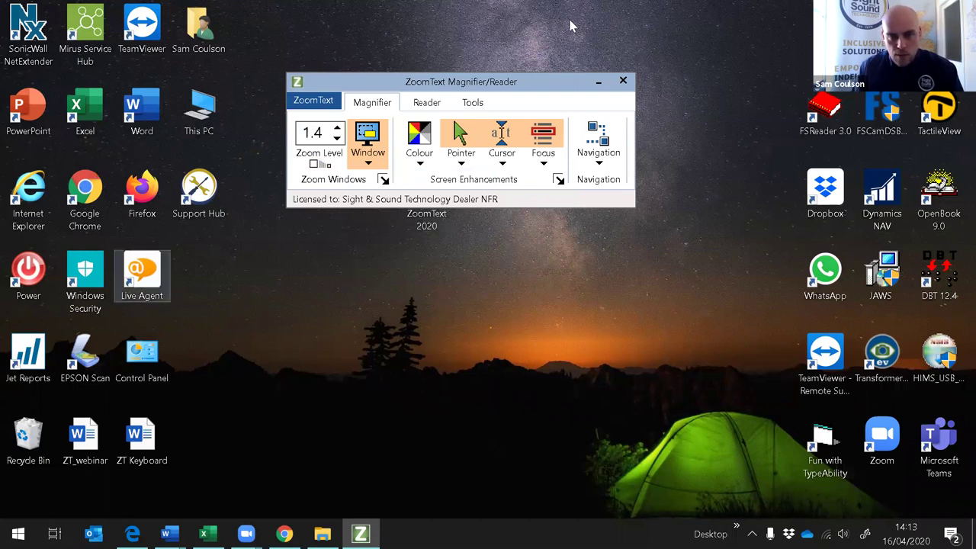
{"action": "left_click", "coordinate": [472, 250]}
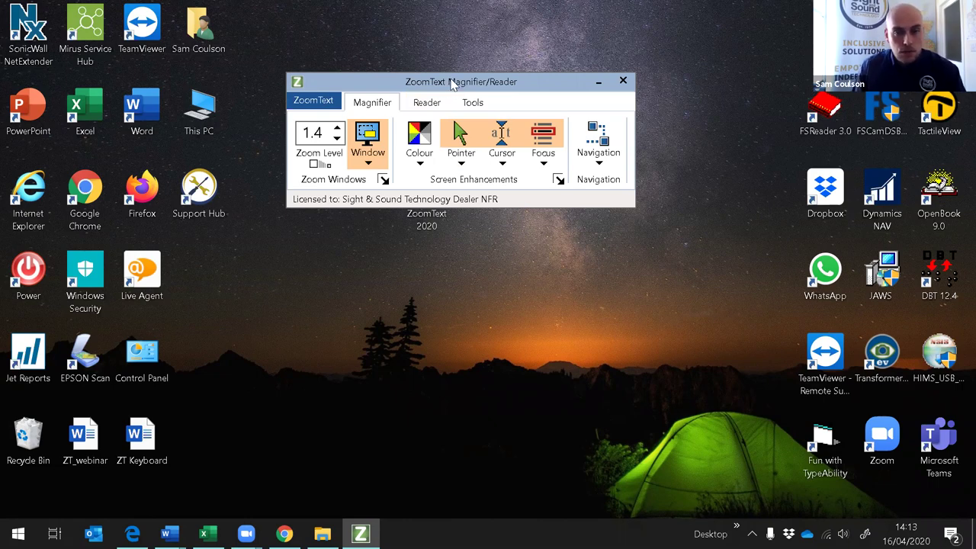
{"action": "left_click_drag", "start_coordinate": [449, 76], "coordinate": [448, 47]}
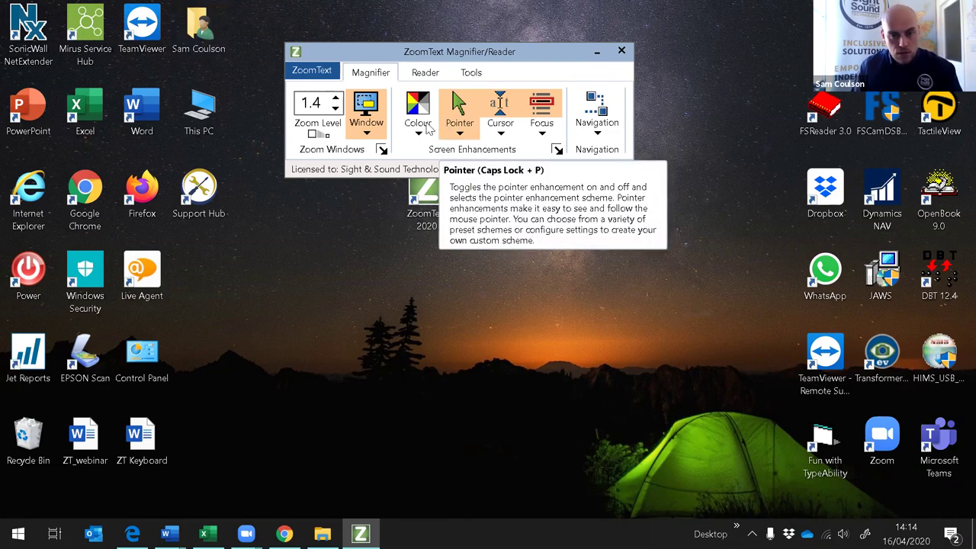
Step: Switch the one-monitor zoom window type to Lens
{"action": "left_click", "coordinate": [367, 134]}
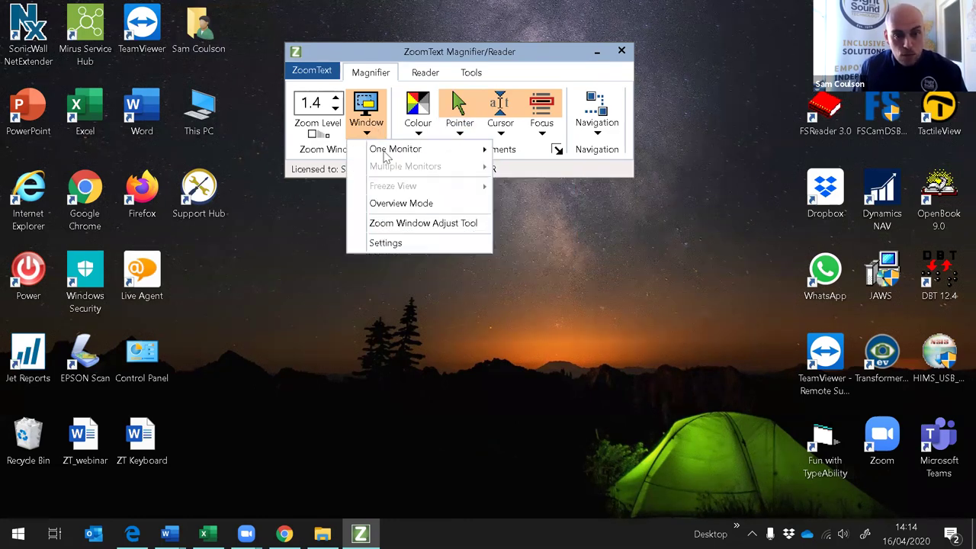
{"action": "mouse_move", "coordinate": [458, 149]}
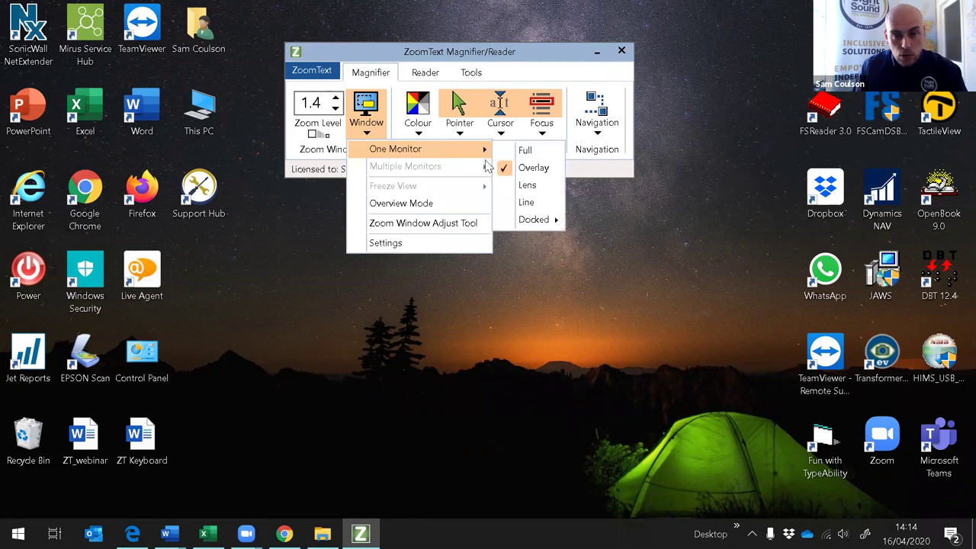
{"action": "left_click", "coordinate": [526, 186]}
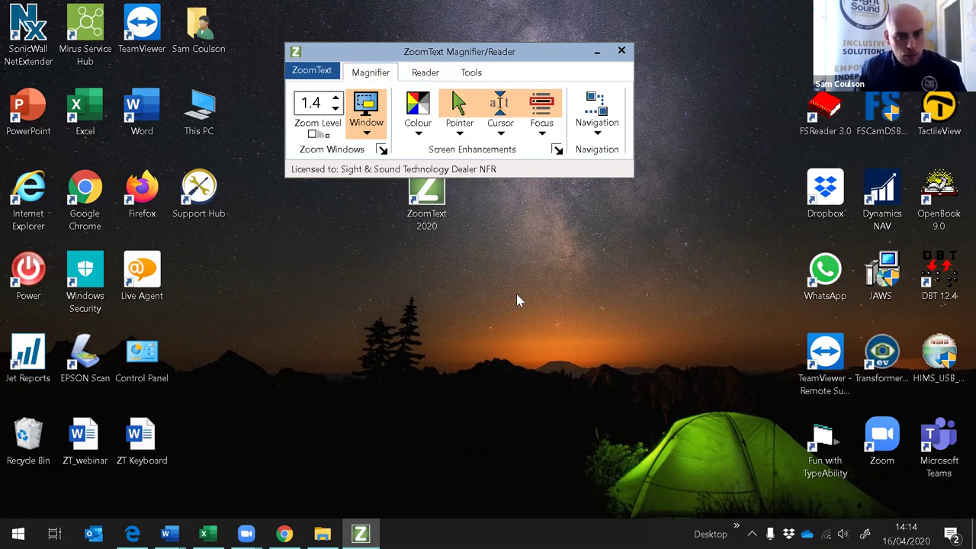
Step: Vary the magnification between 2.75 and 1, ending at zoom level 1.4
{"action": "key", "text": "Caps_Lock+Up"}
{"action": "key", "text": "Caps_Lock+Up"}
{"action": "key", "text": "Caps_Lock+Up"}
{"action": "key", "text": "Caps_Lock+Up"}
{"action": "key", "text": "Caps_Lock+Up"}
{"action": "key", "text": "Caps_Lock+Up"}
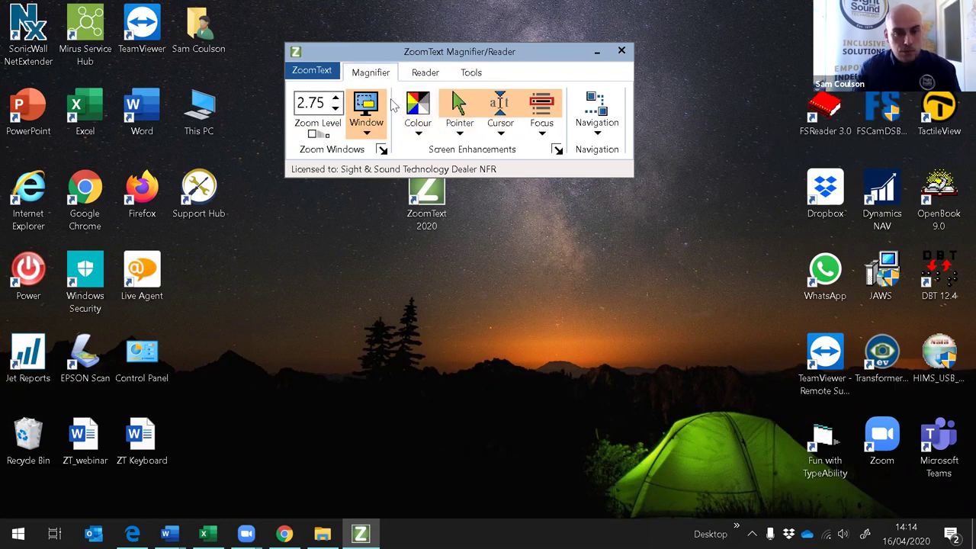
{"action": "key", "text": "Caps_Lock+Up"}
{"action": "key", "text": "Caps_Lock+Up"}
{"action": "key", "text": "Caps_Lock+Up"}
{"action": "key", "text": "Caps_Lock+Down"}
{"action": "key", "text": "Caps_Lock+Down"}
{"action": "key", "text": "Caps_Lock+Down"}
{"action": "key", "text": "Caps_Lock+Down"}
{"action": "key", "text": "Caps_Lock+Down"}
{"action": "key", "text": "Caps_Lock+Down"}
{"action": "key", "text": "Caps_Lock+Down"}
{"action": "key", "text": "Caps_Lock+Down"}
{"action": "key", "text": "Caps_Lock+Down"}
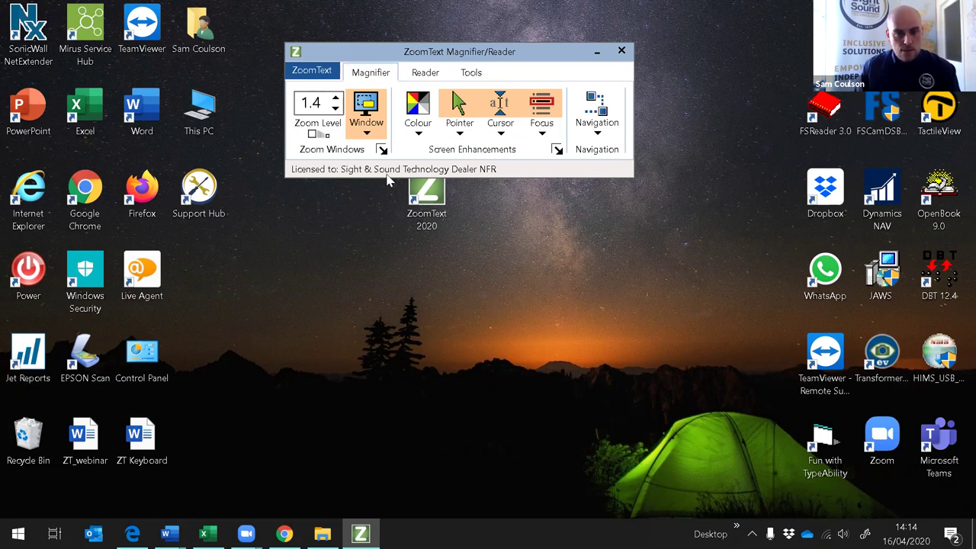
{"action": "key", "text": "Caps_Lock+Down"}
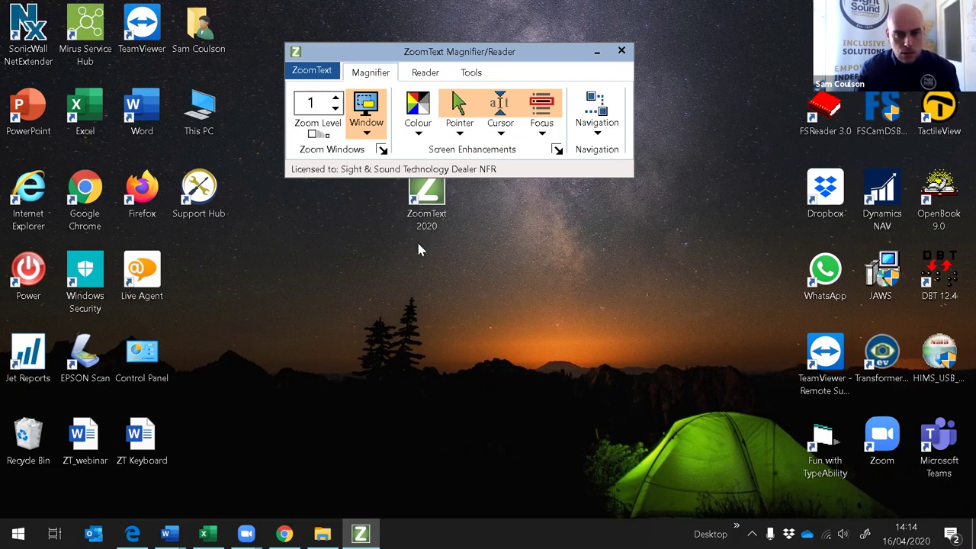
{"action": "left_click", "coordinate": [366, 135]}
{"action": "left_click", "coordinate": [366, 135]}
{"action": "key", "text": "Caps_Lock+Up"}
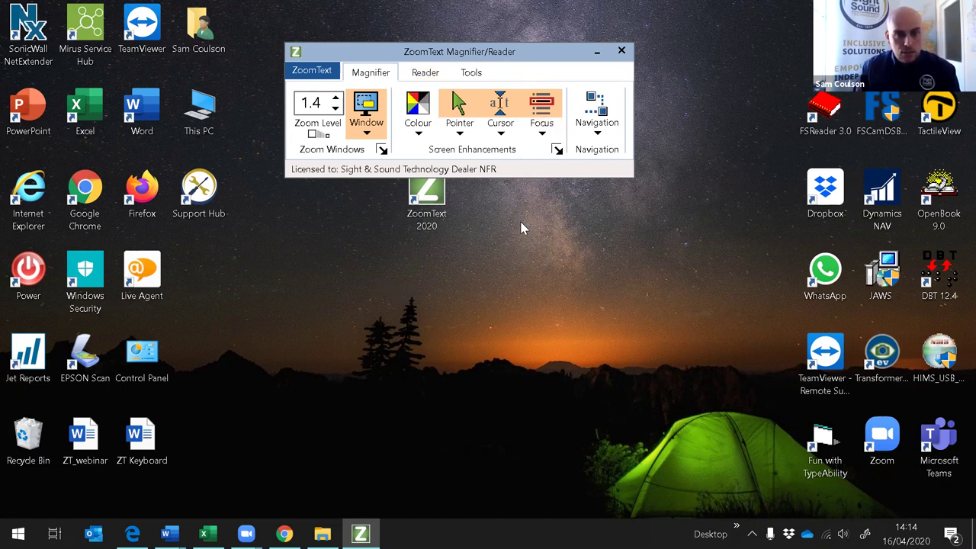
Step: Turn off the Line zoom window in the One Monitor options
{"action": "left_click", "coordinate": [541, 134]}
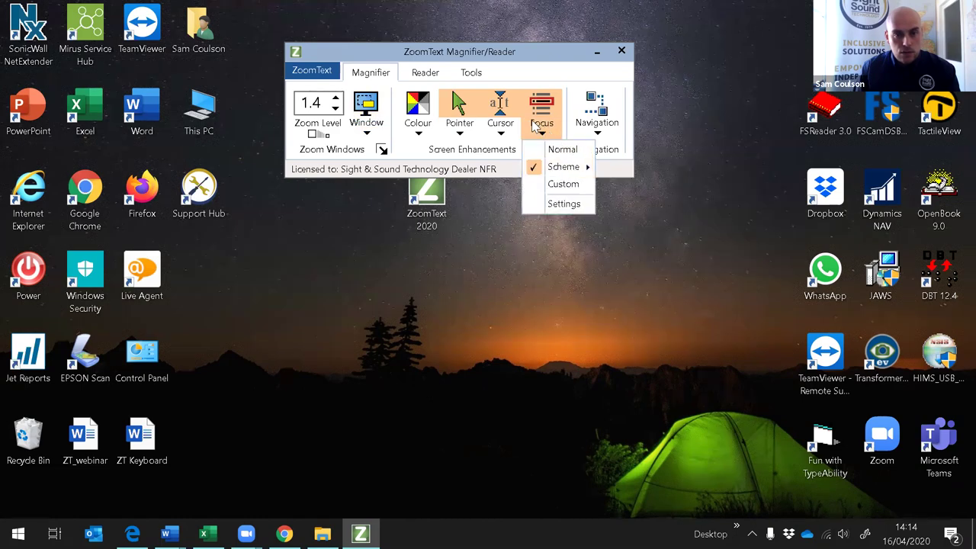
{"action": "left_click", "coordinate": [372, 141]}
{"action": "mouse_move", "coordinate": [446, 149]}
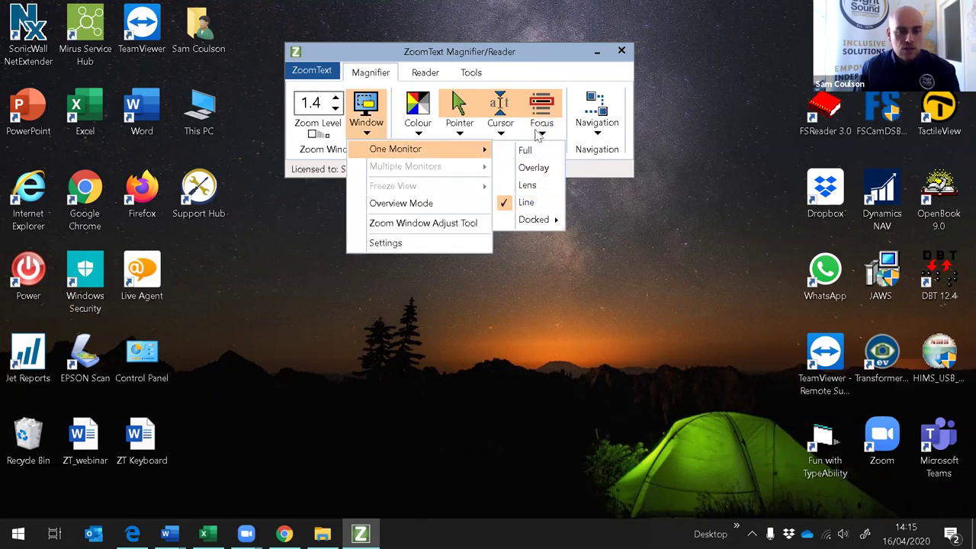
{"action": "left_click", "coordinate": [441, 288]}
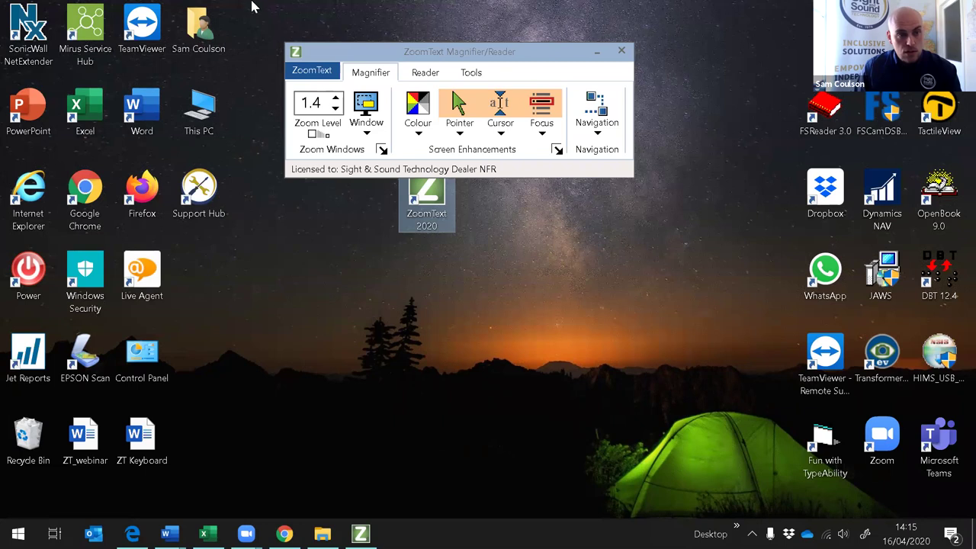
Step: Switch the one-monitor zoom window to Full and reset magnification to level 1
{"action": "key", "text": "Caps_Lock+Up"}
{"action": "key", "text": "Caps_Lock+Up"}
{"action": "key", "text": "Caps_Lock+Up"}
{"action": "key", "text": "Caps_Lock+Down"}
{"action": "key", "text": "Caps_Lock+Down"}
{"action": "key", "text": "Caps_Lock+Down"}
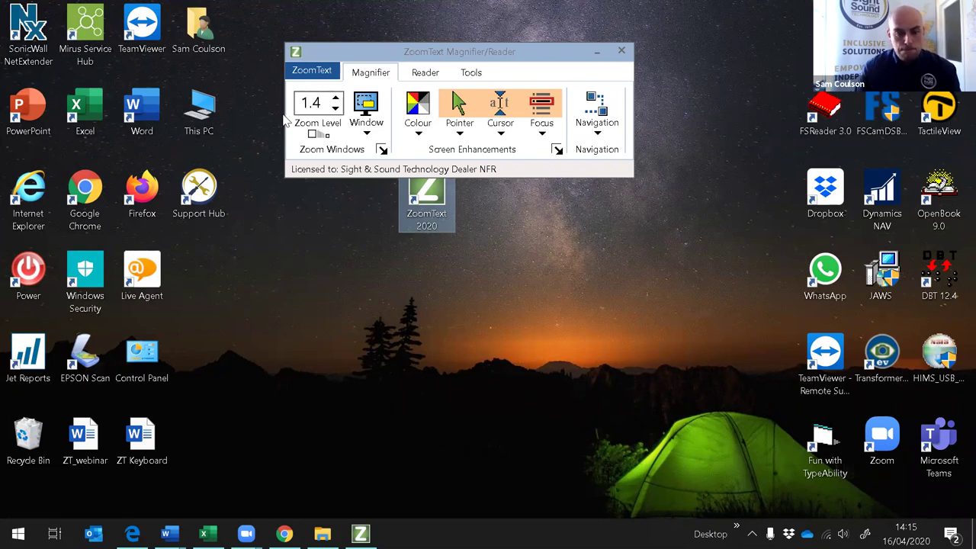
{"action": "left_click", "coordinate": [358, 134]}
{"action": "mouse_move", "coordinate": [458, 153]}
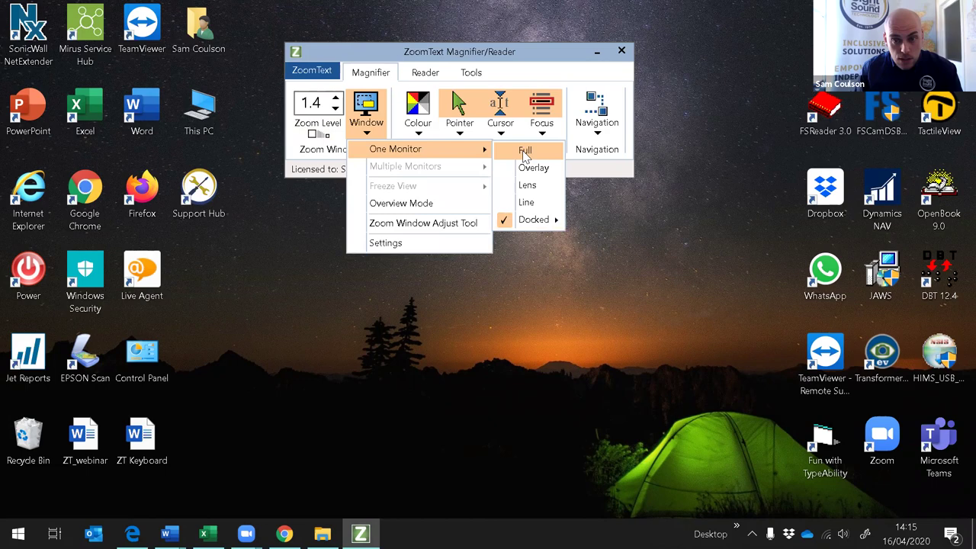
{"action": "left_click", "coordinate": [526, 151]}
{"action": "key", "text": "Caps_Lock+Return"}
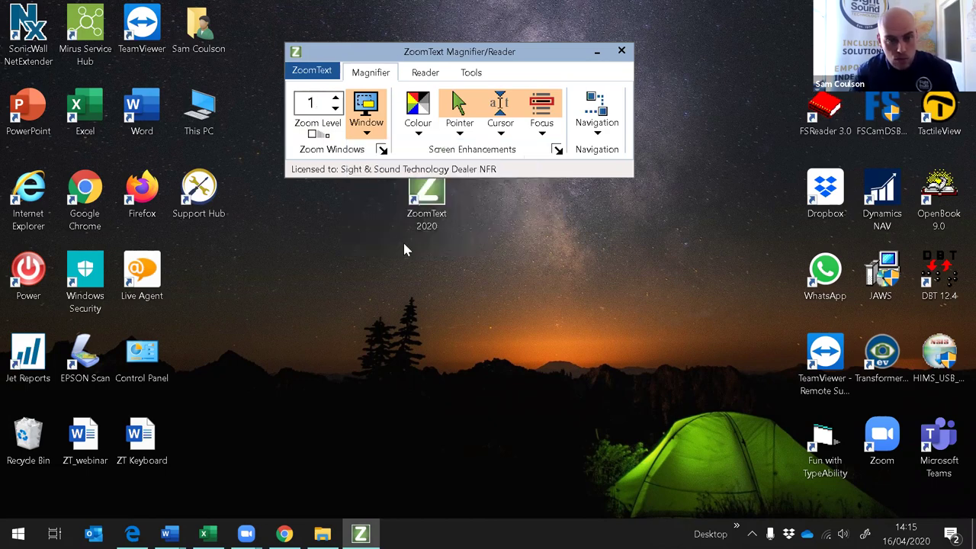
{"action": "left_click", "coordinate": [375, 137]}
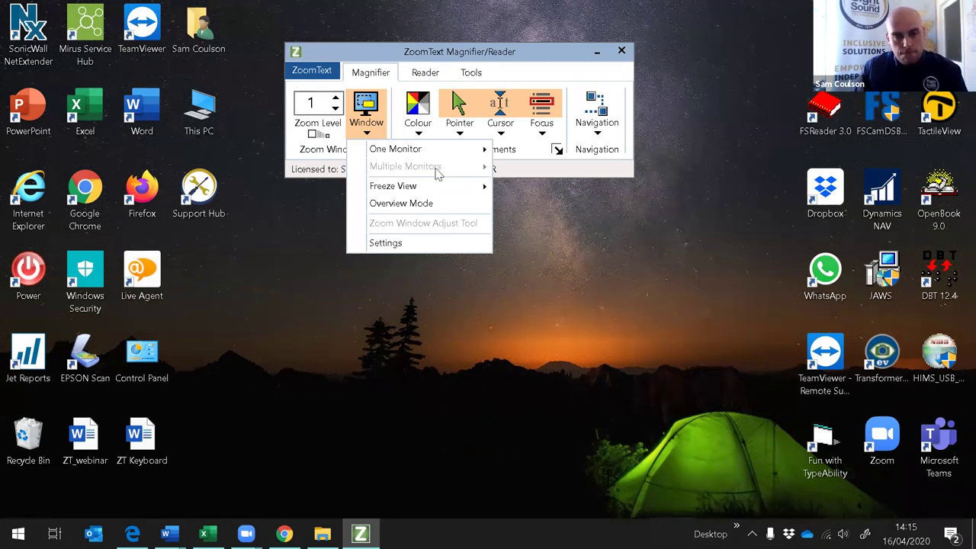
Step: Raise magnification to zoom level 2 and dismiss the Freeze View menu without enabling it
{"action": "mouse_move", "coordinate": [408, 188]}
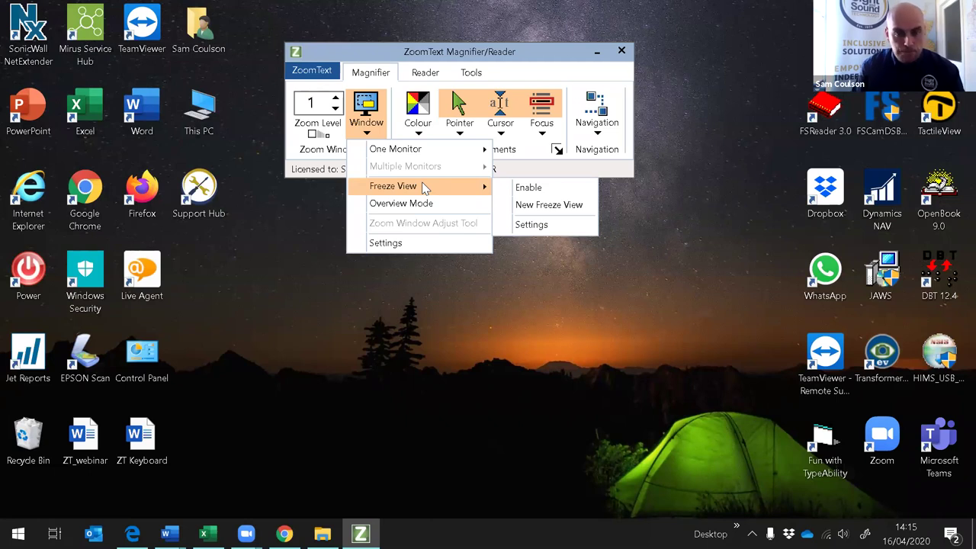
{"action": "key", "text": "Caps_Lock+Up"}
{"action": "key", "text": "Caps_Lock+Up"}
{"action": "key", "text": "Caps_Lock+Up"}
{"action": "key", "text": "Caps_Lock+Up"}
{"action": "key", "text": "Caps_Lock+Up"}
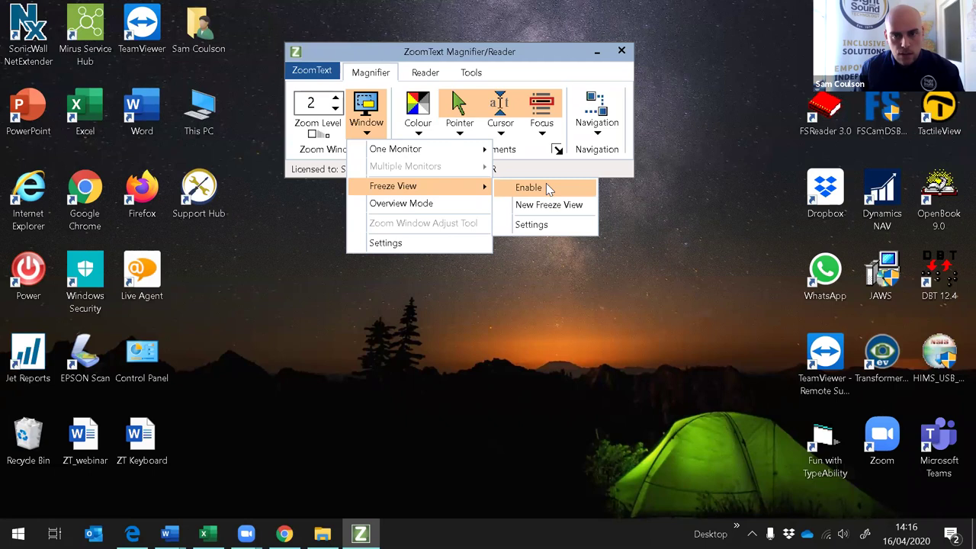
{"action": "key", "text": "Escape"}
{"action": "key", "text": "Escape"}
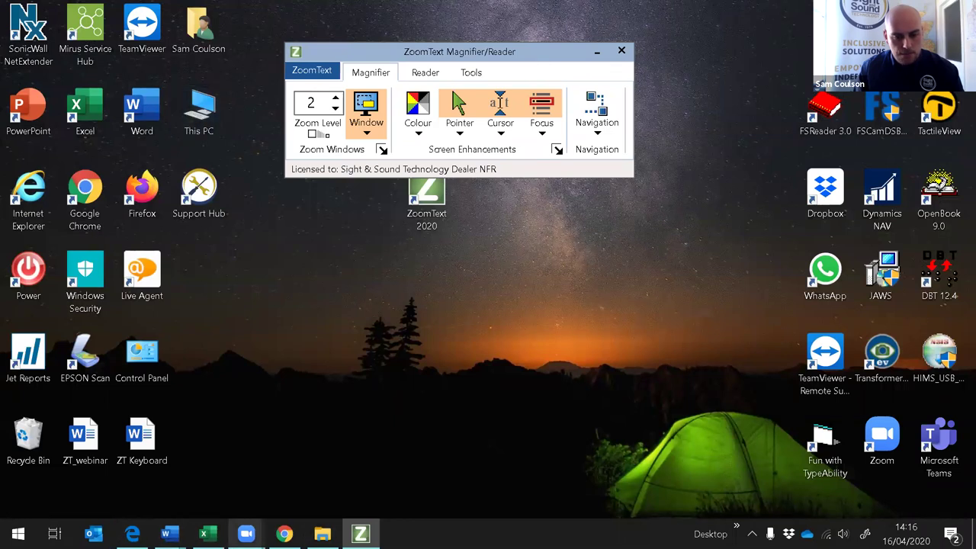
Step: Switch to the Edge browser and minimize it to reveal the desktop
{"action": "key", "text": "Right"}
{"action": "key", "text": "Return"}
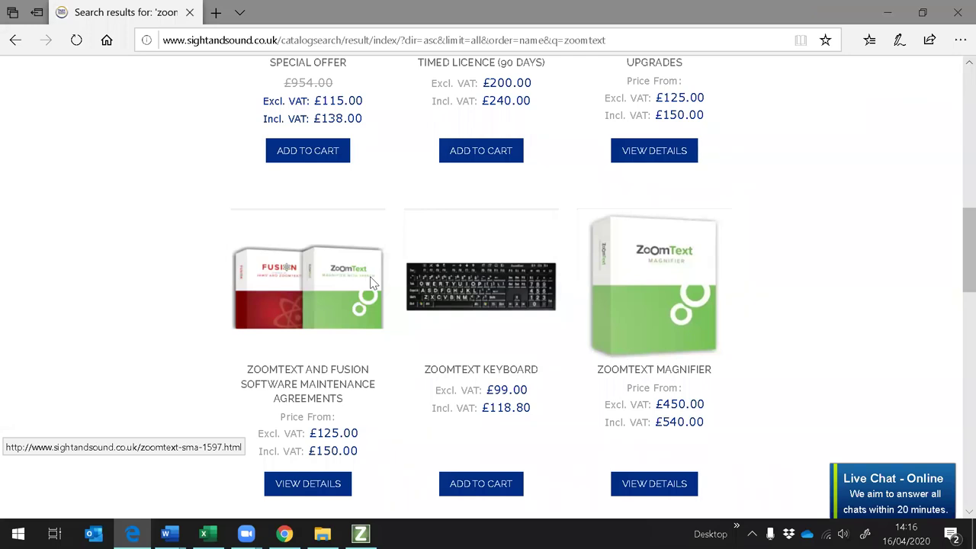
{"action": "left_click", "coordinate": [888, 20]}
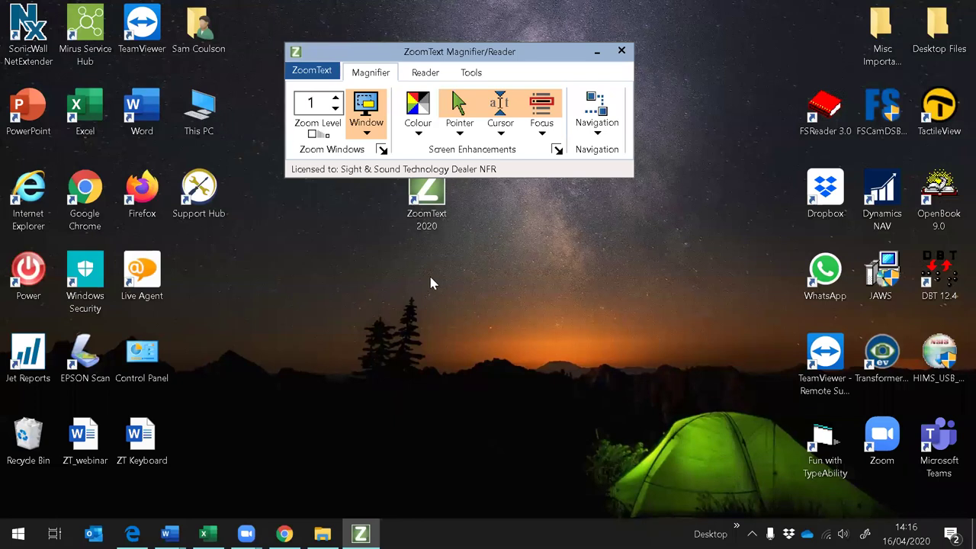
{"action": "key", "text": "super+Down"}
Step: Disable Freeze View and return focus to the desktop
{"action": "left_click", "coordinate": [367, 135]}
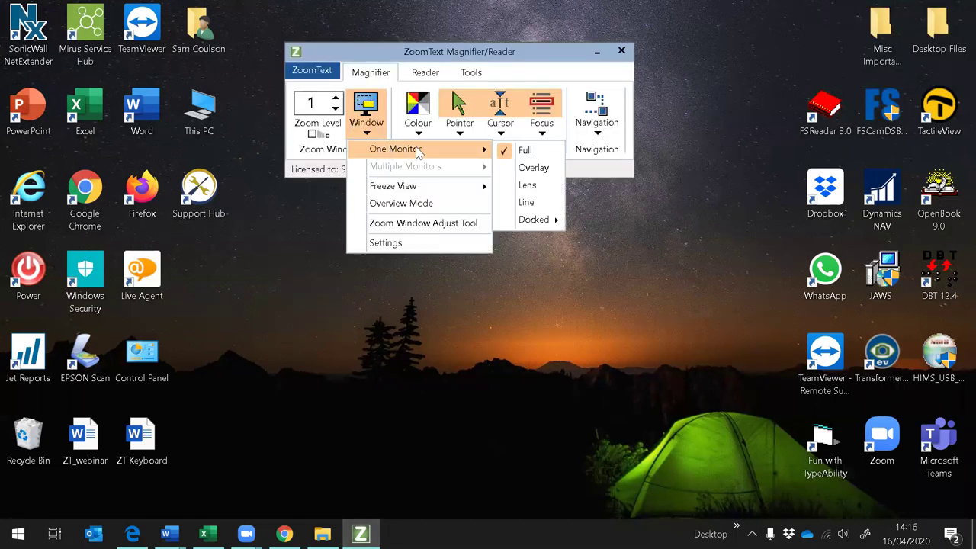
{"action": "mouse_move", "coordinate": [426, 188]}
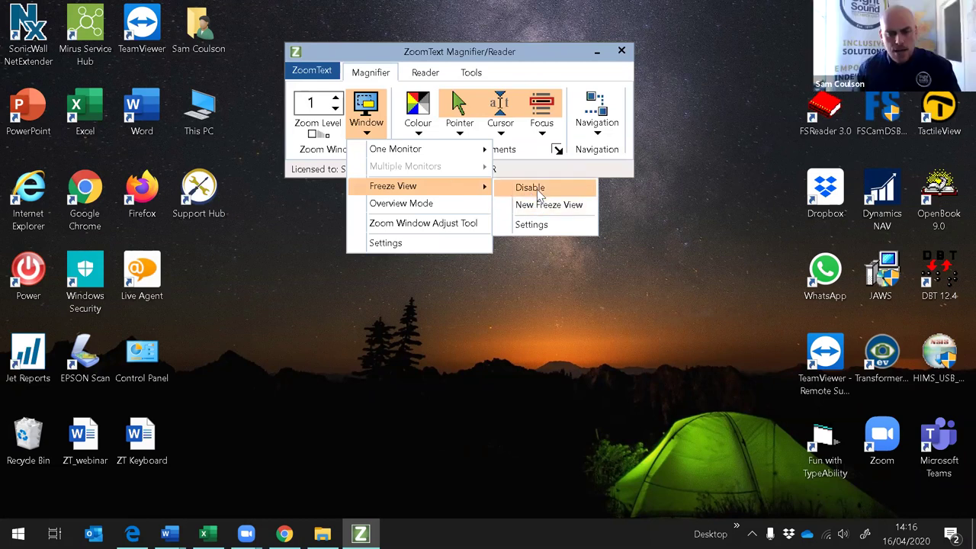
{"action": "left_click", "coordinate": [531, 188]}
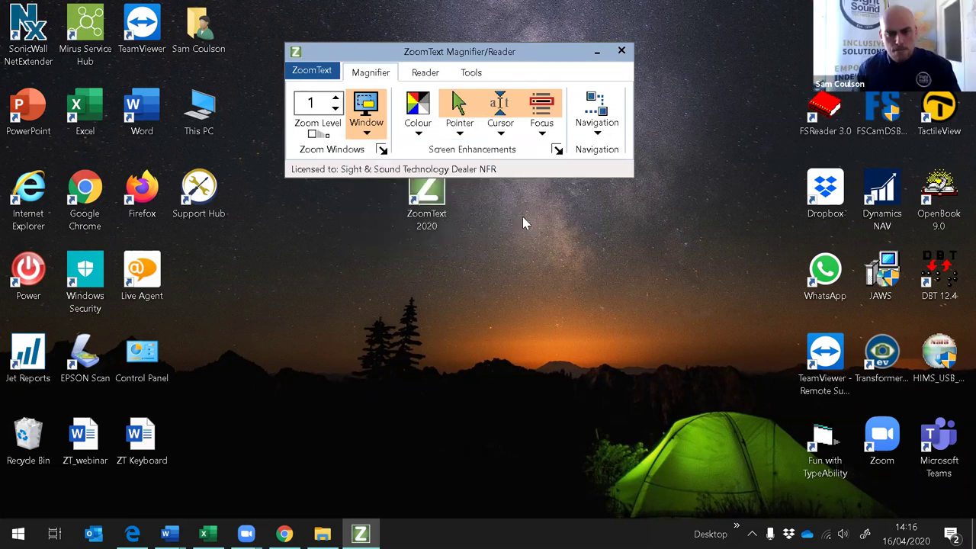
{"action": "left_click", "coordinate": [497, 256]}
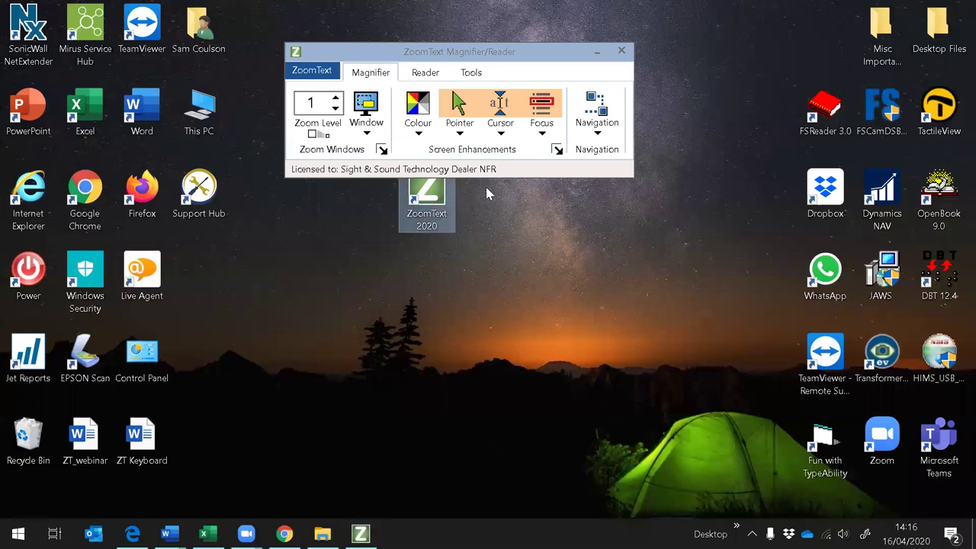
Step: Move the ZoomText toolbar to the top edge, then briefly zoom in and back to level 1
{"action": "left_click_drag", "start_coordinate": [468, 50], "coordinate": [481, 15]}
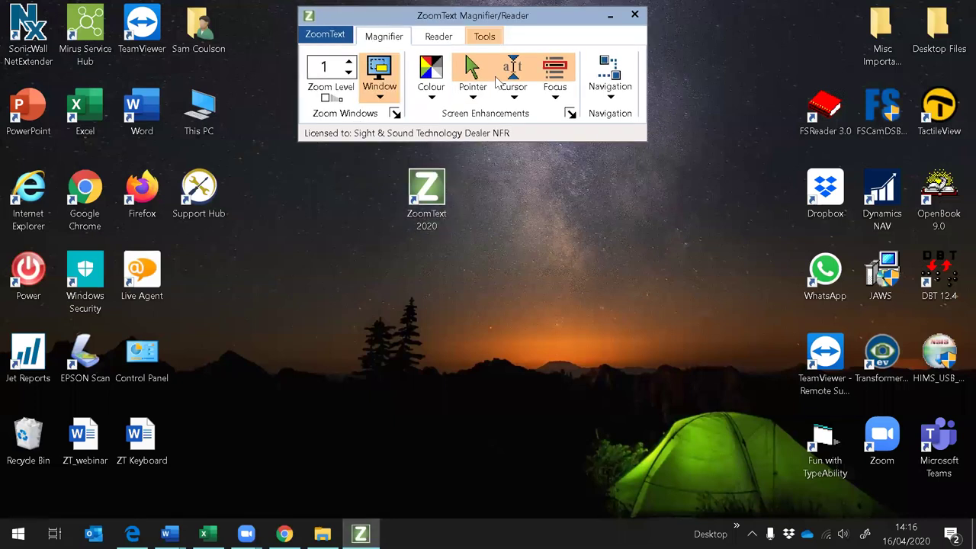
{"action": "left_click", "coordinate": [538, 245]}
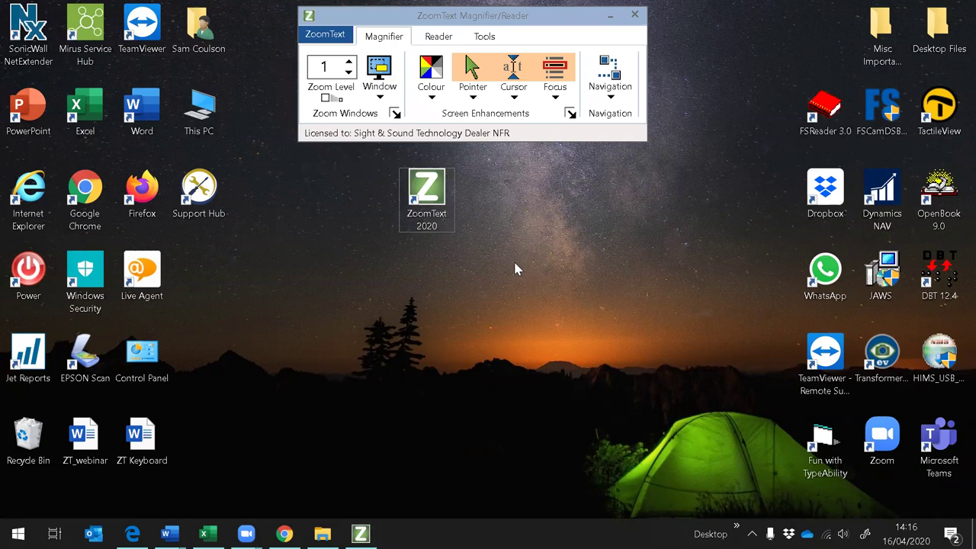
{"action": "key", "text": "Caps_Lock+Up"}
{"action": "key", "text": "Caps_Lock+Up"}
{"action": "key", "text": "Caps_Lock+Down"}
{"action": "key", "text": "Caps_Lock+Down"}
{"action": "left_click_drag", "start_coordinate": [463, 16], "coordinate": [471, 28]}
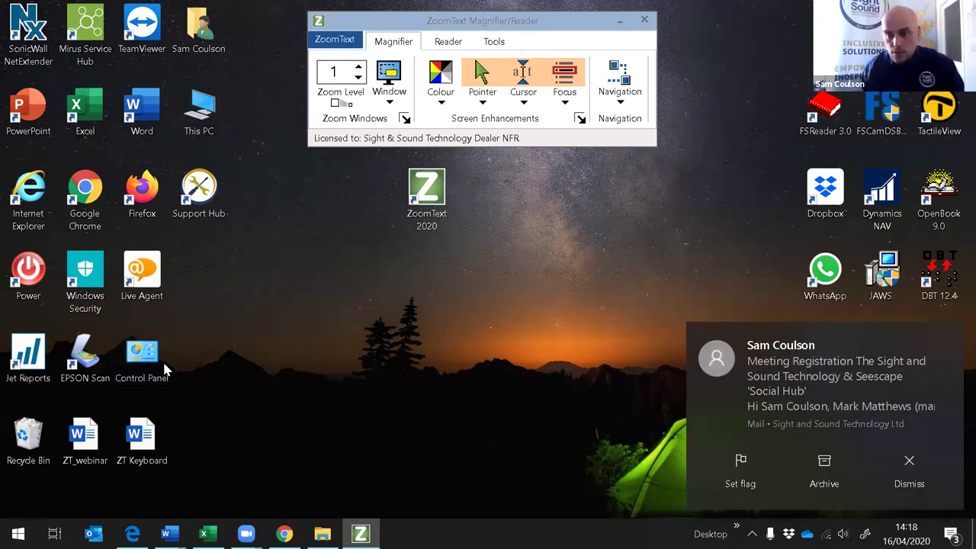
{"action": "mouse_move", "coordinate": [953, 367]}
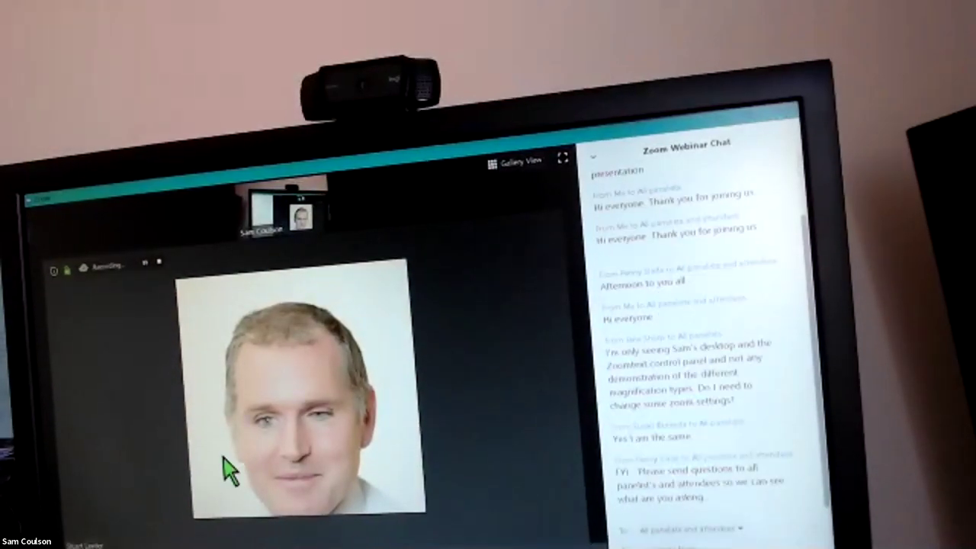
Step: Pin the self-view camera video as the main meeting video using its ... menu
{"action": "left_click", "coordinate": [322, 183]}
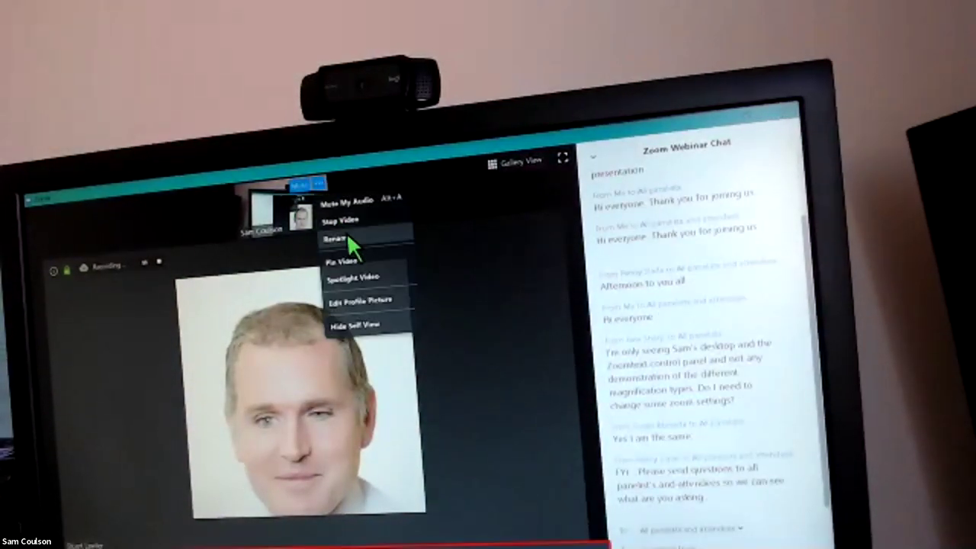
{"action": "left_click", "coordinate": [360, 259]}
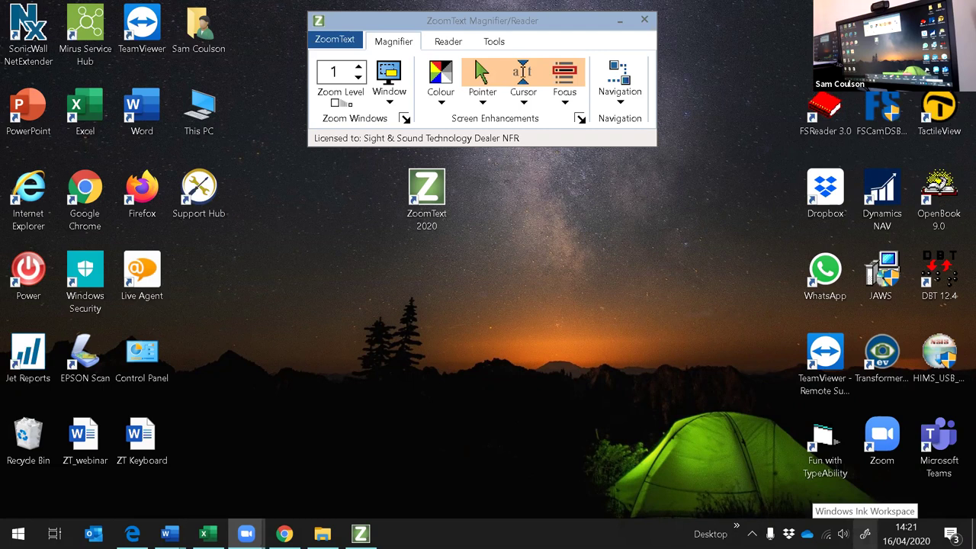
{"action": "key", "text": "Caps_Lock+Up"}
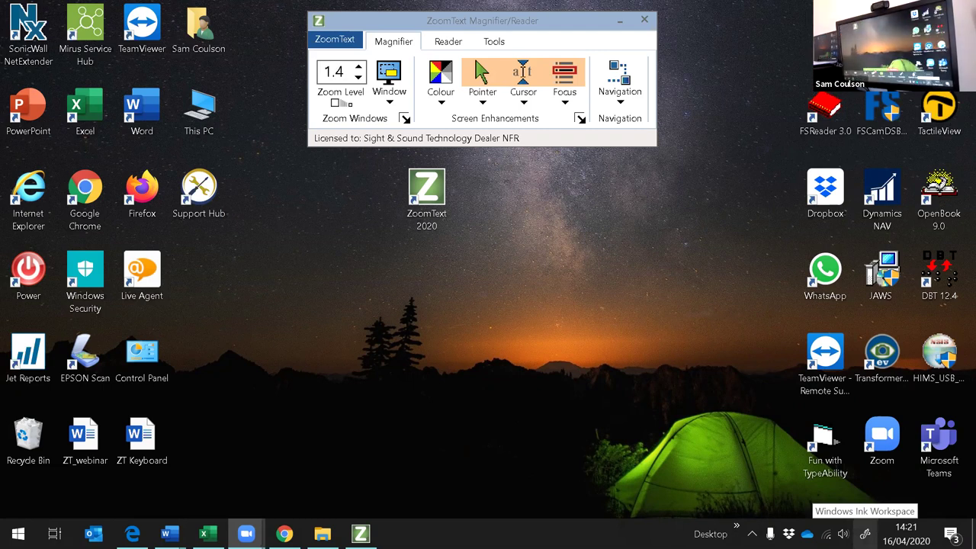
{"action": "key", "text": "Caps_Lock+Down"}
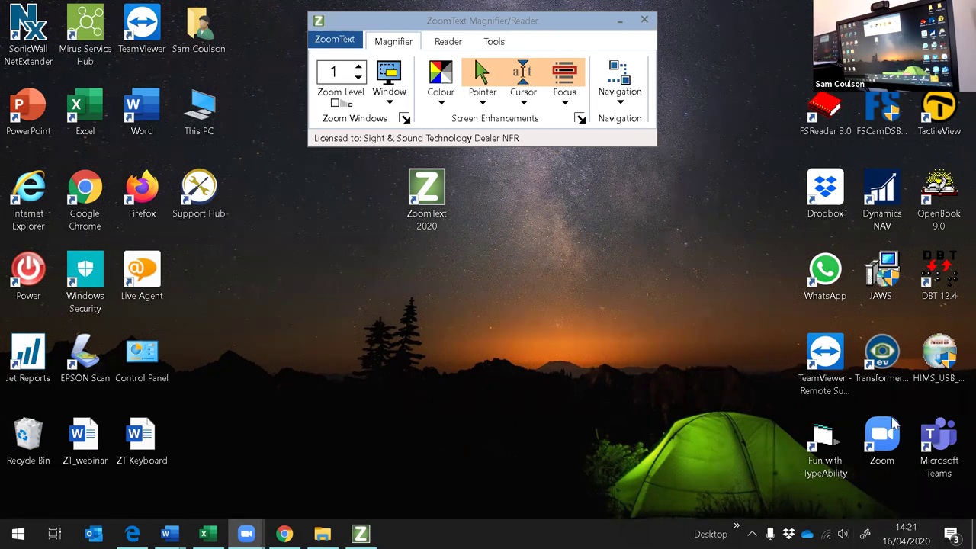
{"action": "left_click", "coordinate": [634, 381]}
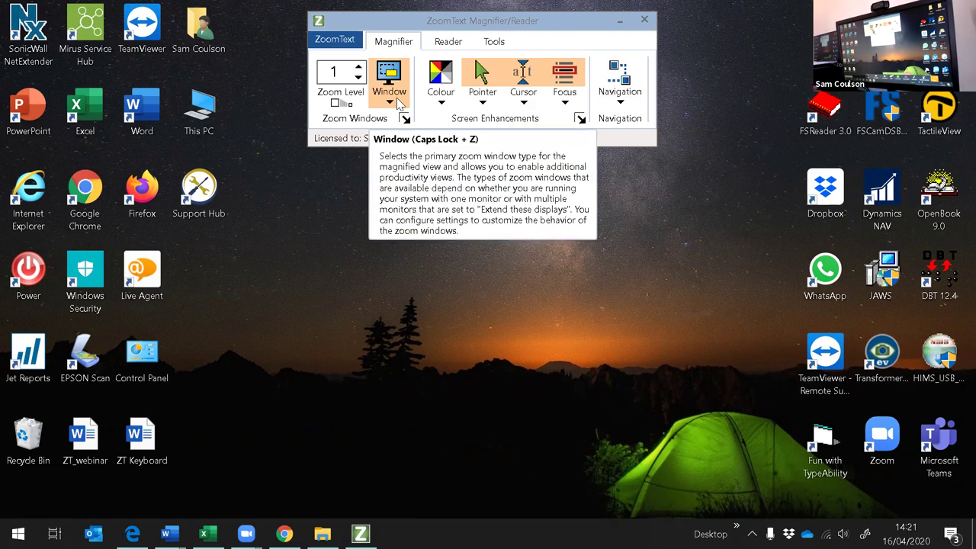
Step: Check the zoom window type list, then raise the Zoom Level from 1 to 1.2
{"action": "left_click", "coordinate": [400, 104]}
{"action": "mouse_move", "coordinate": [473, 125]}
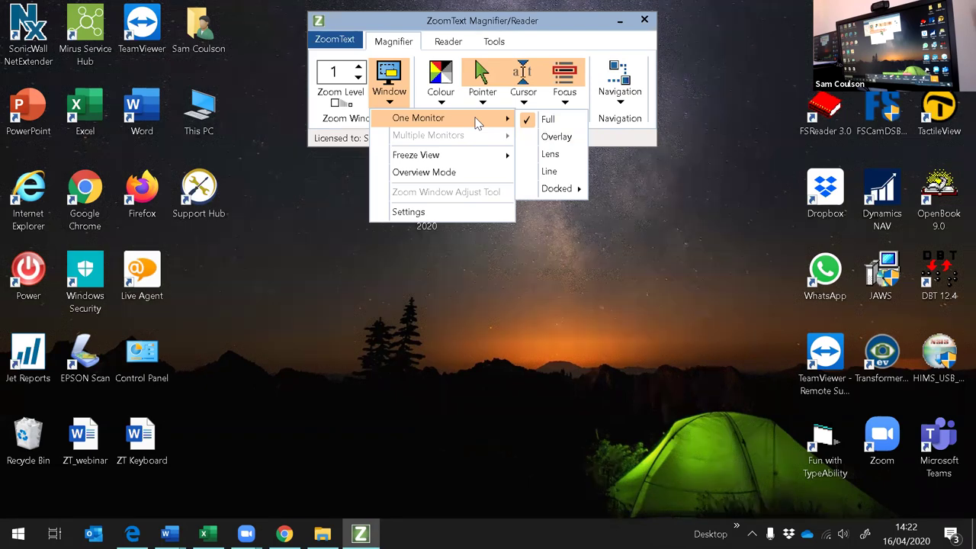
{"action": "left_click", "coordinate": [398, 107]}
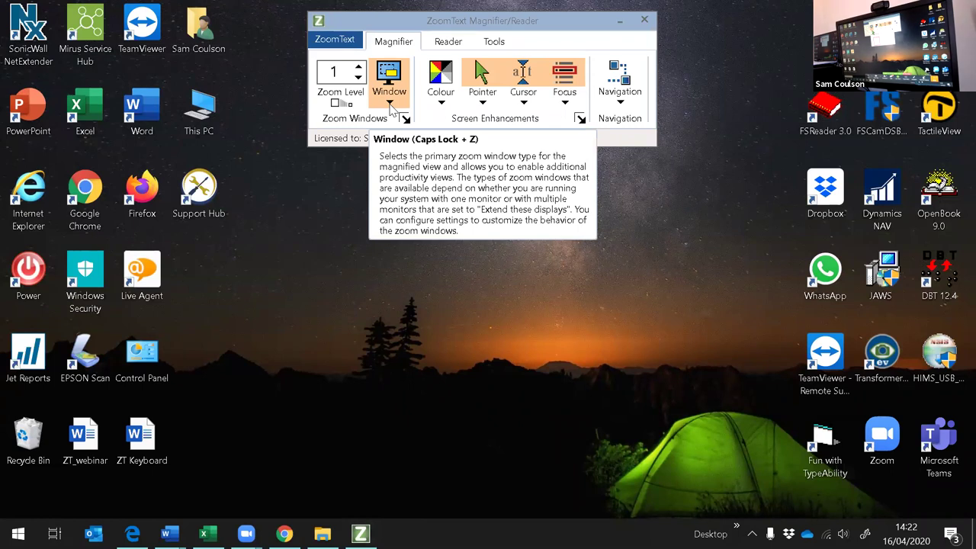
{"action": "left_click", "coordinate": [358, 68]}
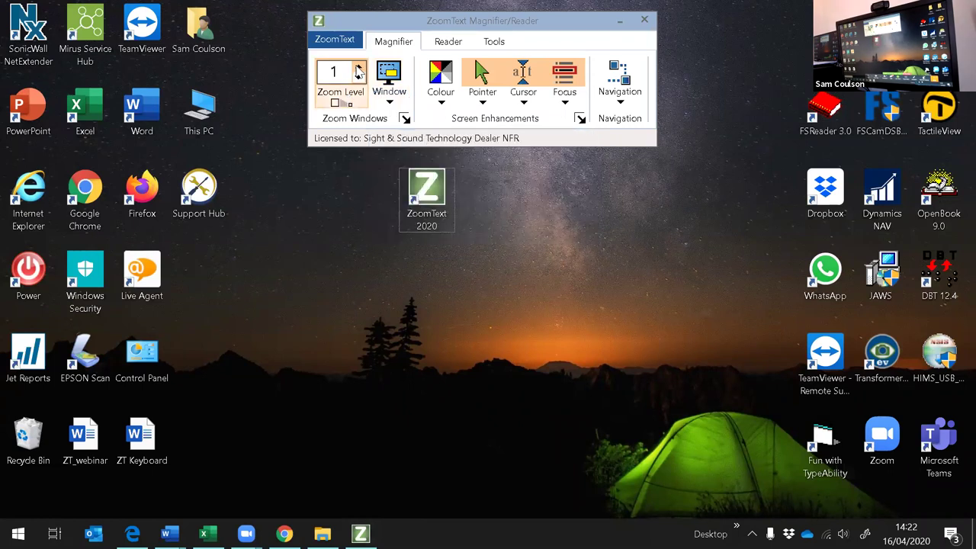
Step: Vary the zoom between 1.2x and 2.5x with the arrows and mouse wheel, then toggle back to 1x
{"action": "left_click", "coordinate": [358, 68]}
{"action": "left_click", "coordinate": [358, 68]}
{"action": "left_click", "coordinate": [358, 68]}
{"action": "left_click", "coordinate": [358, 68]}
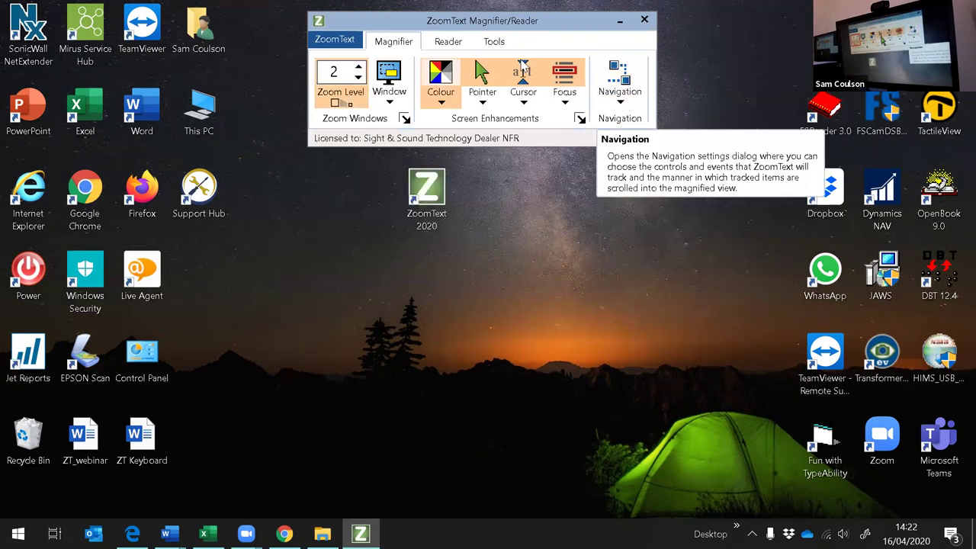
{"action": "left_click", "coordinate": [358, 77]}
{"action": "left_click", "coordinate": [359, 77]}
{"action": "left_click", "coordinate": [359, 77]}
{"action": "left_click", "coordinate": [359, 77]}
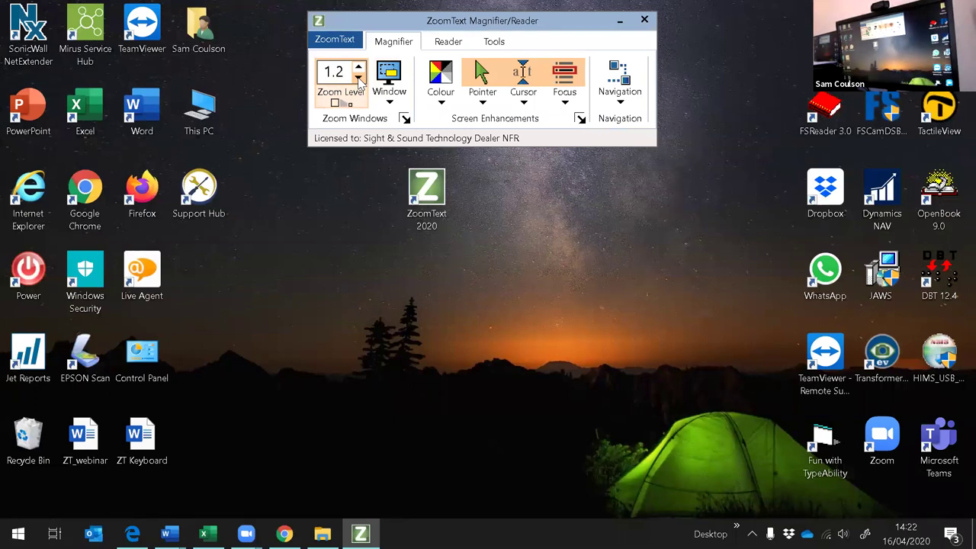
{"action": "scroll", "coordinate": [359, 77], "scroll_direction": "up", "scroll_amount": 5}
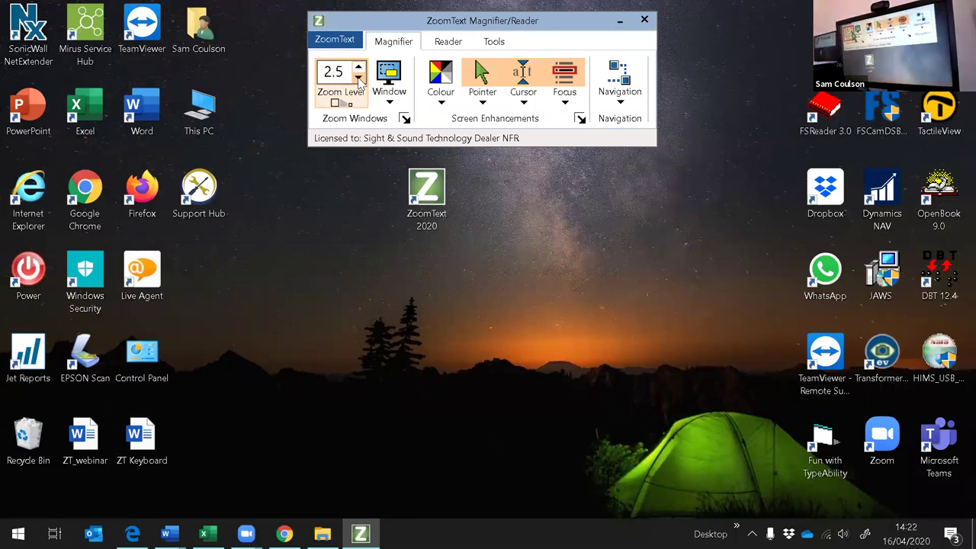
{"action": "scroll", "coordinate": [358, 77], "scroll_direction": "down", "scroll_amount": 5}
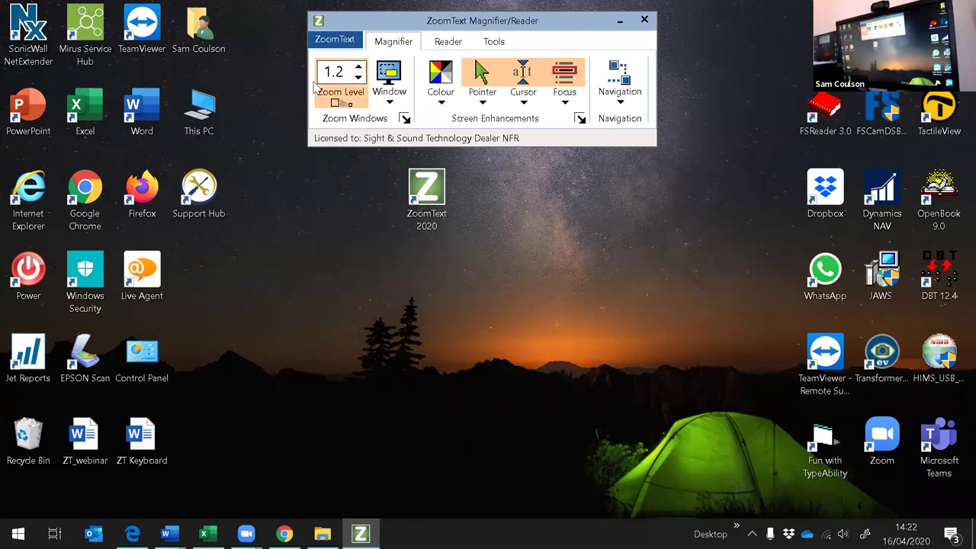
{"action": "scroll", "coordinate": [353, 91], "scroll_direction": "up", "scroll_amount": 6}
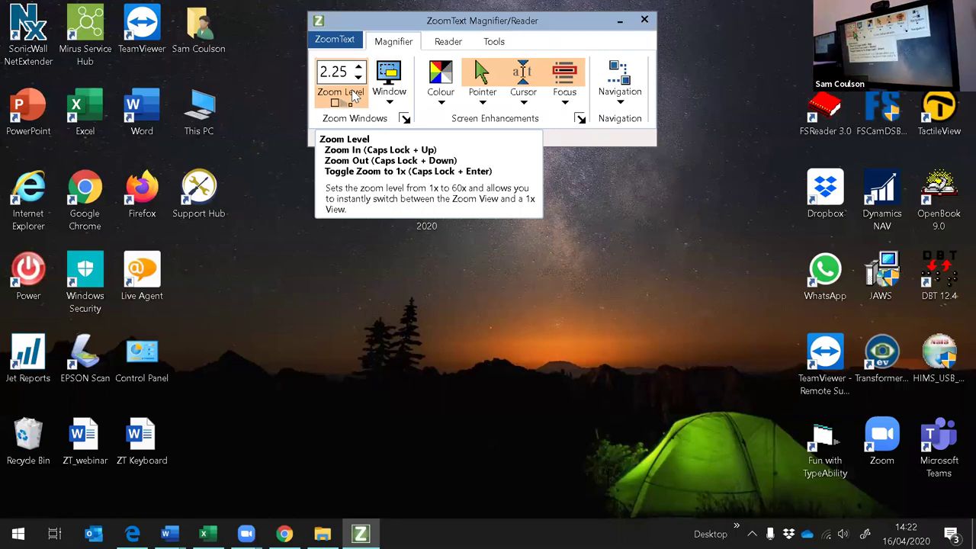
{"action": "left_click", "coordinate": [353, 92]}
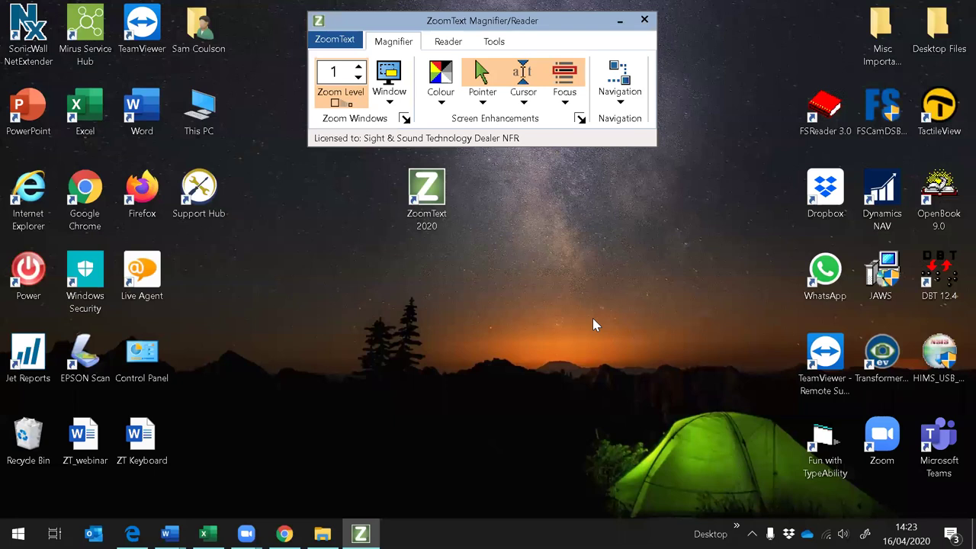
{"action": "left_click", "coordinate": [533, 455]}
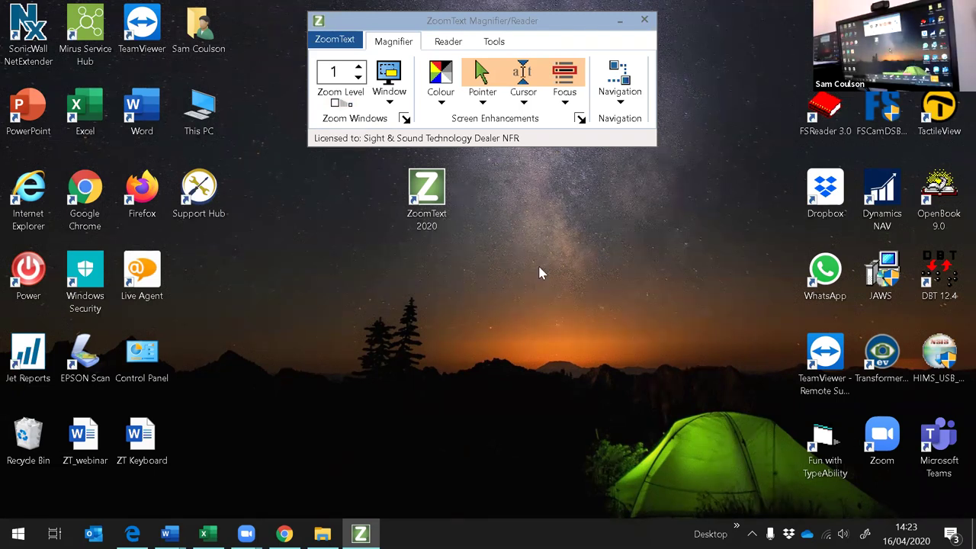
Step: Raise the magnification to 1.6x with Caps Lock+Up
{"action": "left_click", "coordinate": [389, 92]}
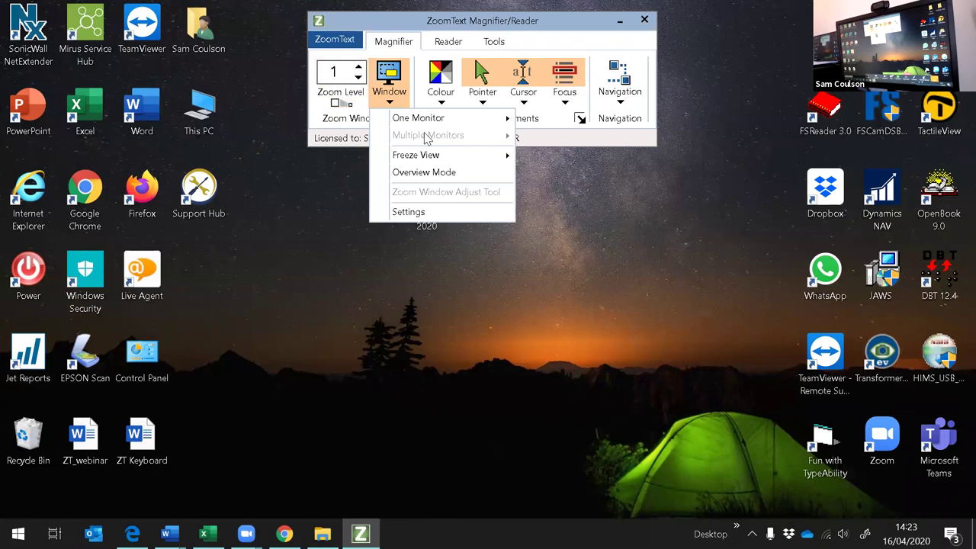
{"action": "mouse_move", "coordinate": [482, 120]}
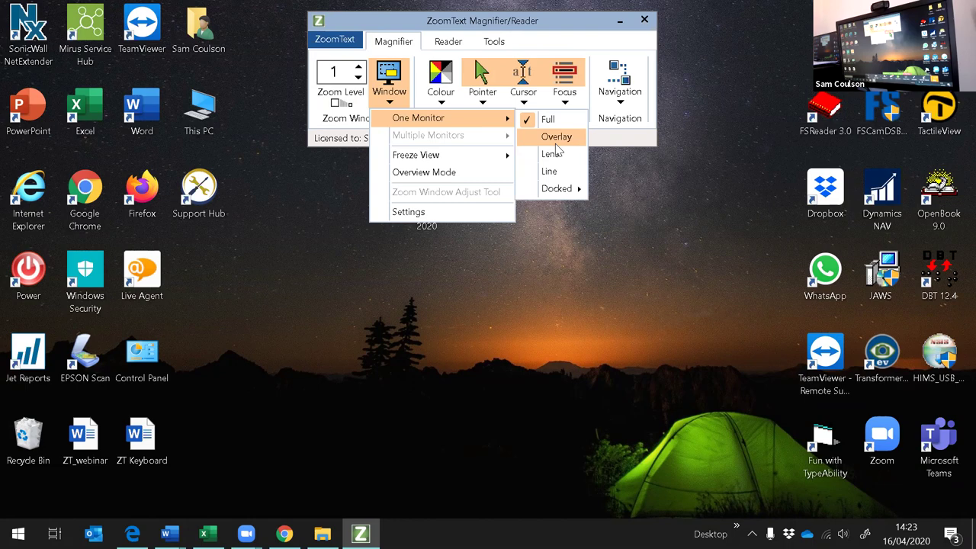
{"action": "key", "text": "Caps_Lock+Up"}
{"action": "key", "text": "Caps_Lock+Up"}
{"action": "key", "text": "Caps_Lock+Up"}
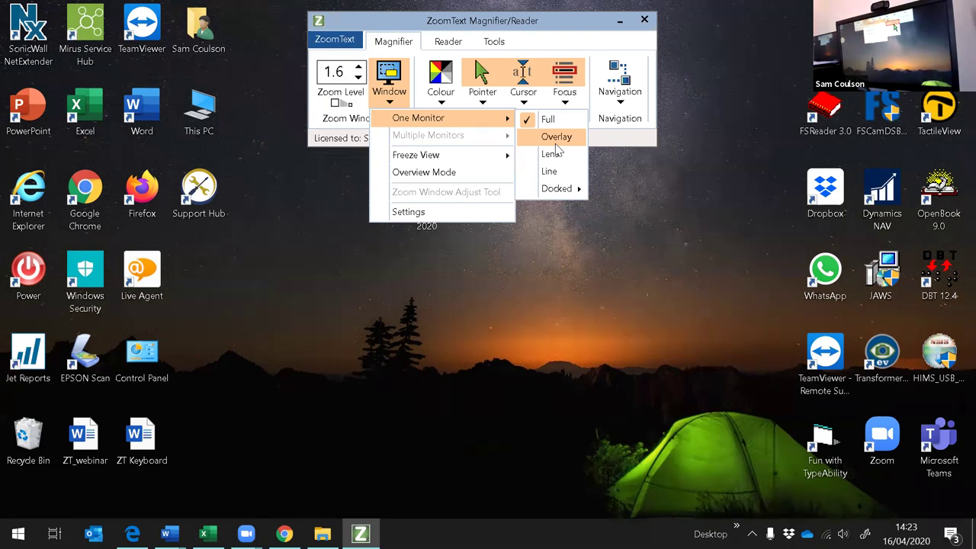
Step: Cycle the one-monitor zoom window type through Overlay, Lens and Line to Docked
{"action": "left_click", "coordinate": [555, 143]}
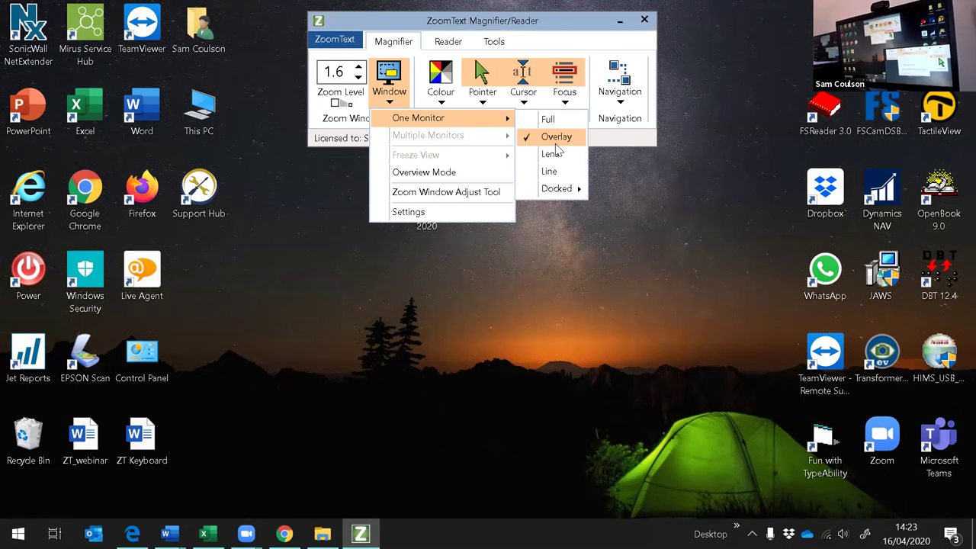
{"action": "key", "text": "Caps_Lock+z"}
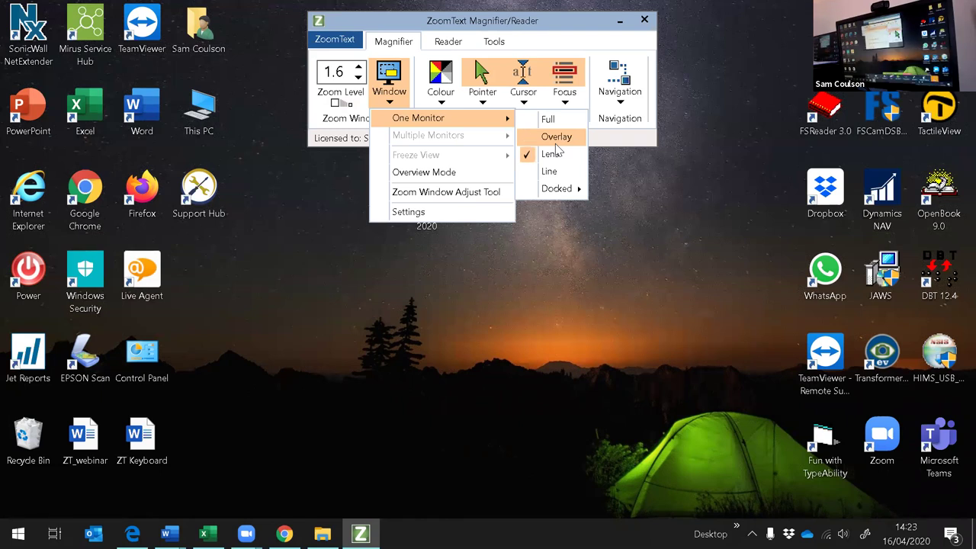
{"action": "key", "text": "Caps_Lock+z"}
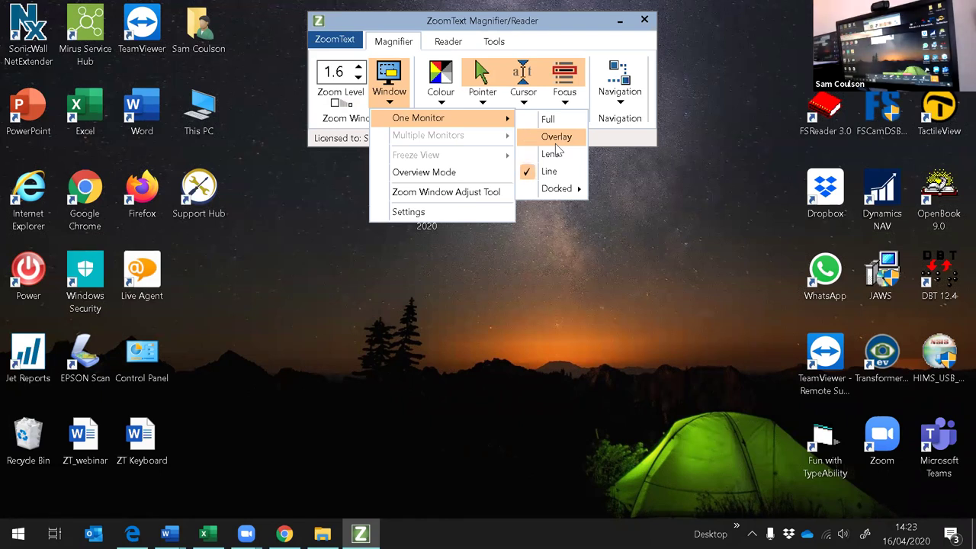
{"action": "key", "text": "Caps_Lock+z"}
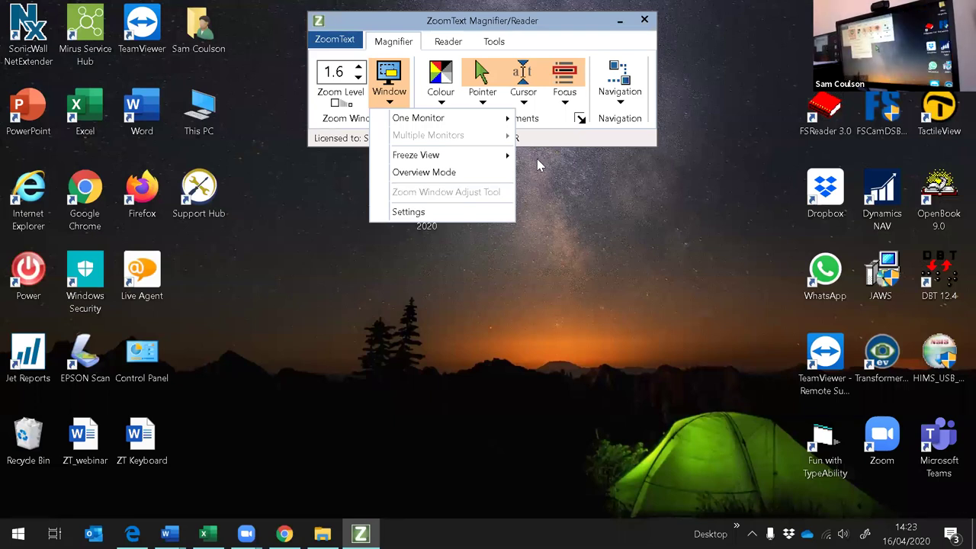
Step: Confirm Full as the window type, view the Freeze View submenu, and bring Chrome forward
{"action": "mouse_move", "coordinate": [409, 125]}
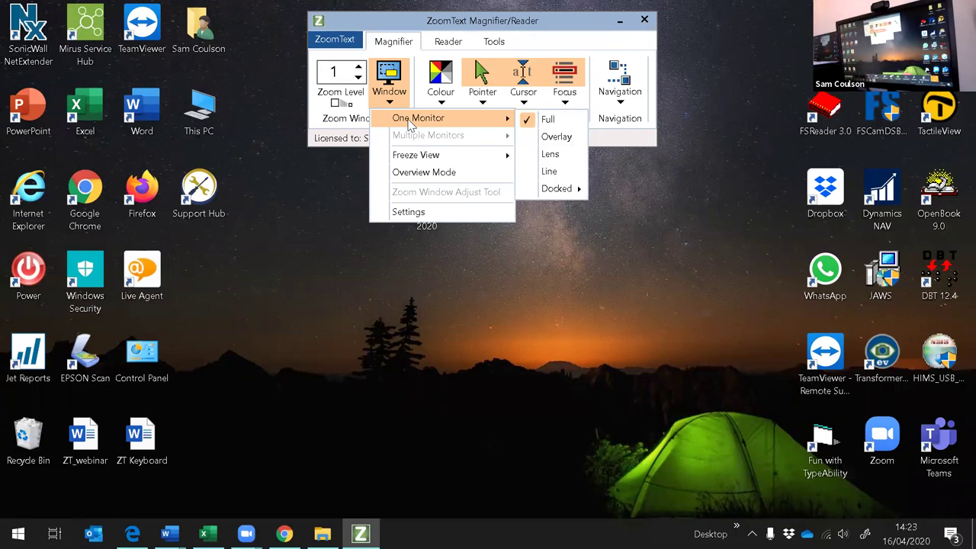
{"action": "mouse_move", "coordinate": [412, 157]}
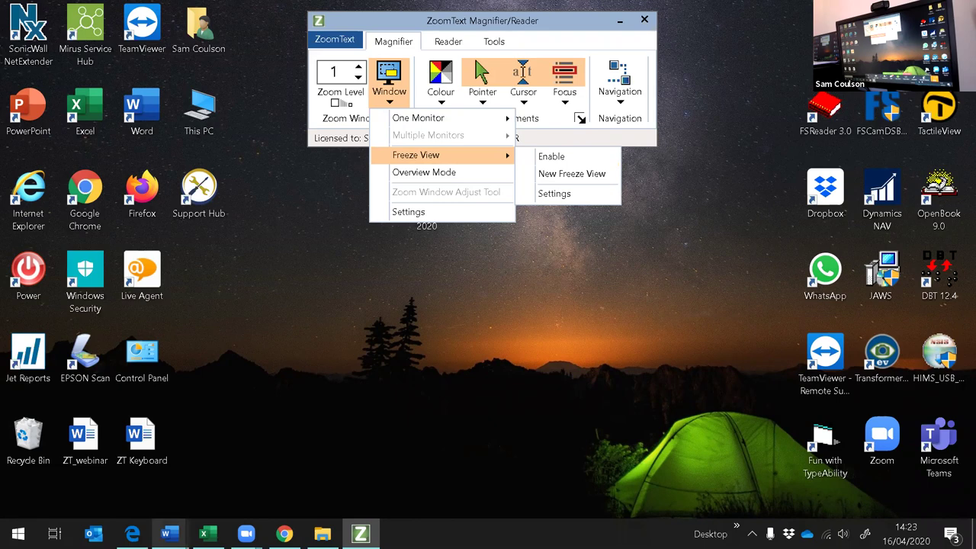
{"action": "left_click", "coordinate": [283, 533]}
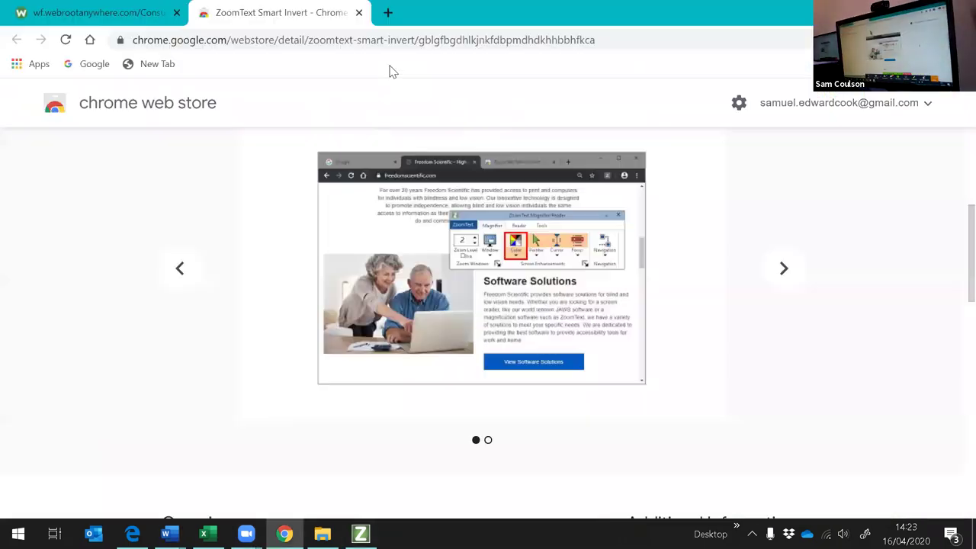
Step: Search 'bbc news' in a new Chrome tab to reach the BBC News homepage
{"action": "left_click", "coordinate": [132, 533]}
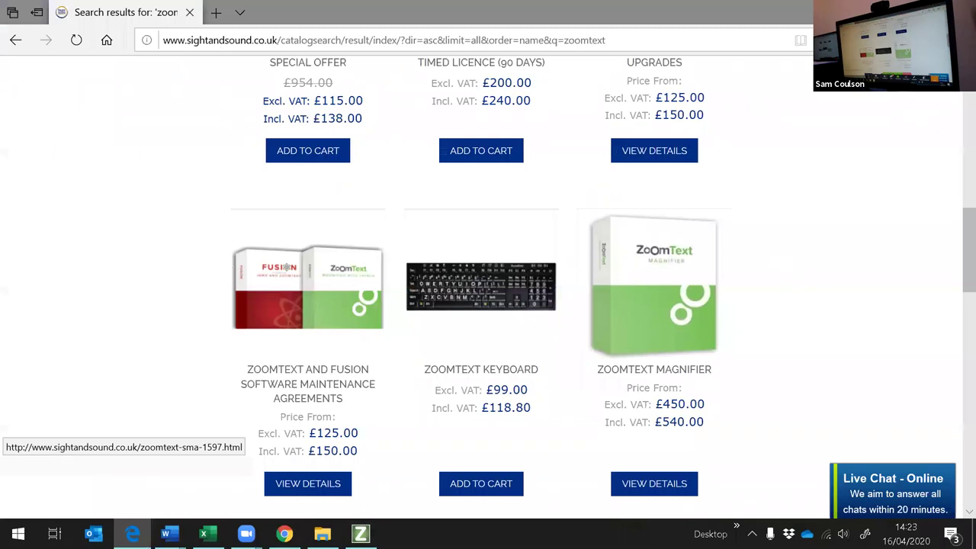
{"action": "left_click", "coordinate": [283, 533]}
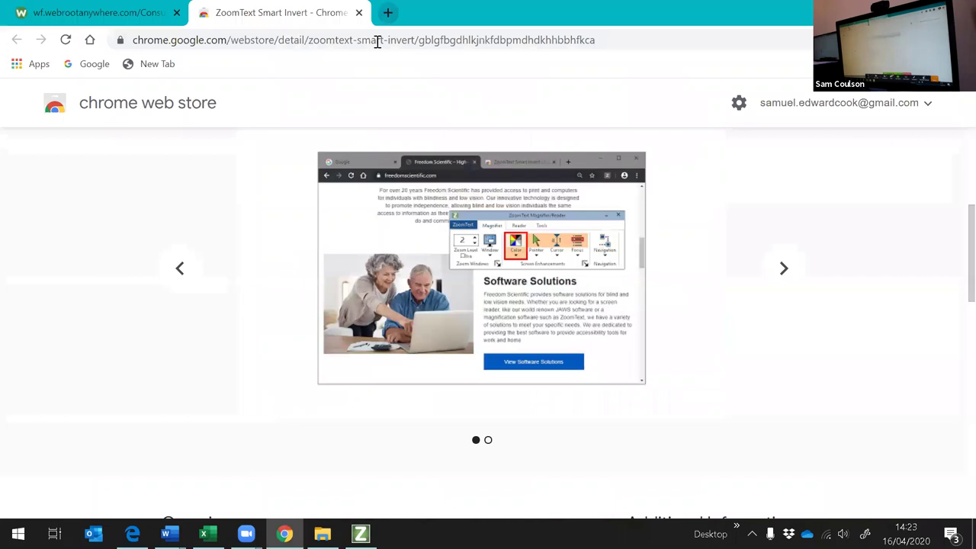
{"action": "key", "text": "ctrl+t"}
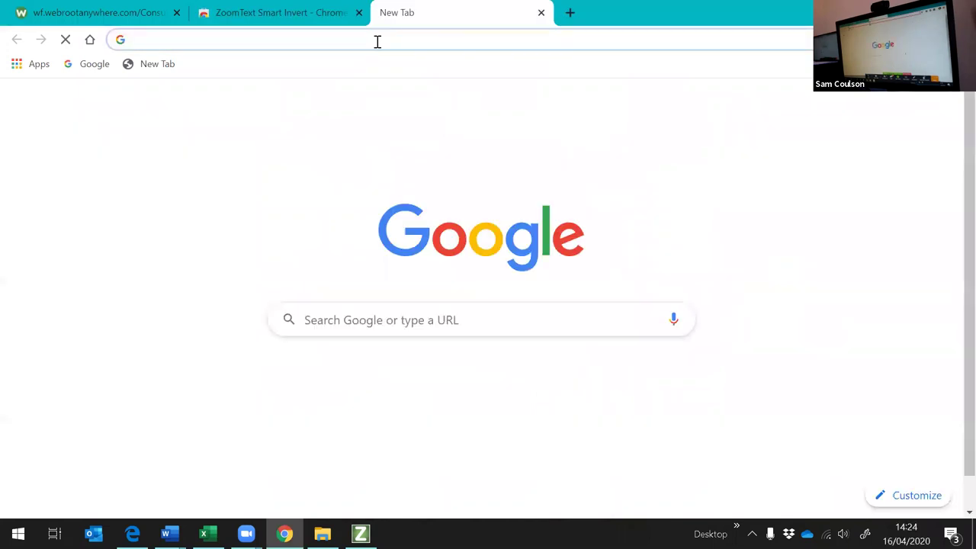
{"action": "type", "text": "bbc"}
{"action": "key", "text": "Return"}
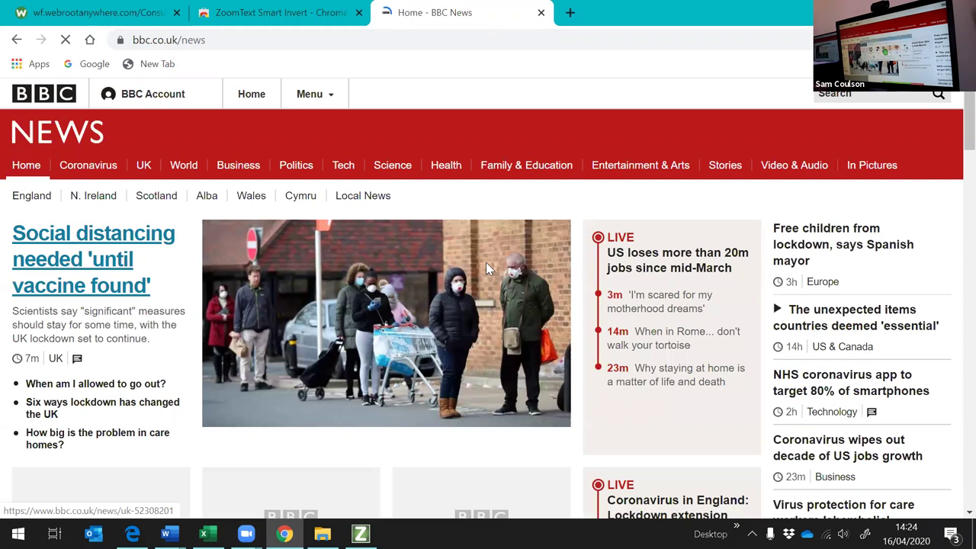
Step: Start a new Freeze View of the BBC News page from the ZoomText toolbar
{"action": "key", "text": "ctrl+Caps_Lock+u"}
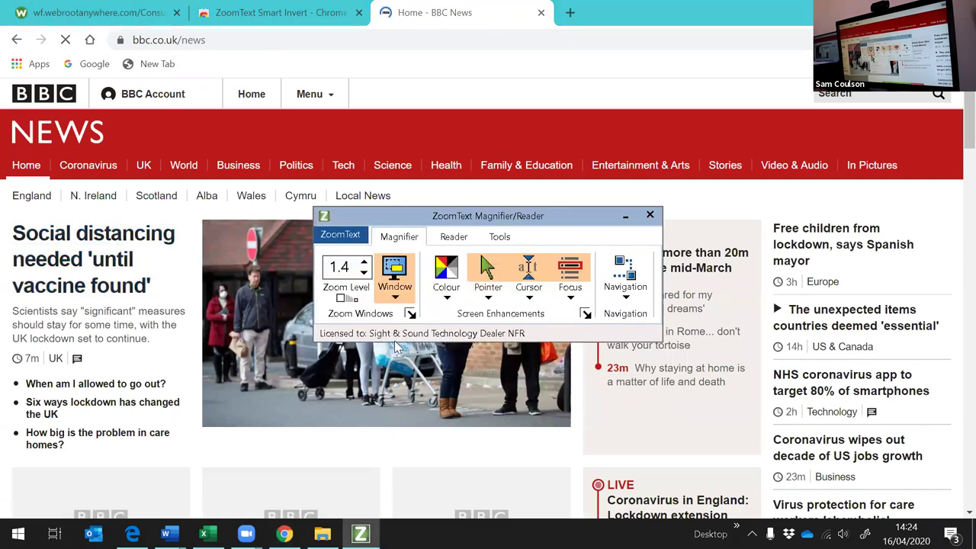
{"action": "left_click", "coordinate": [395, 298]}
{"action": "mouse_move", "coordinate": [457, 352]}
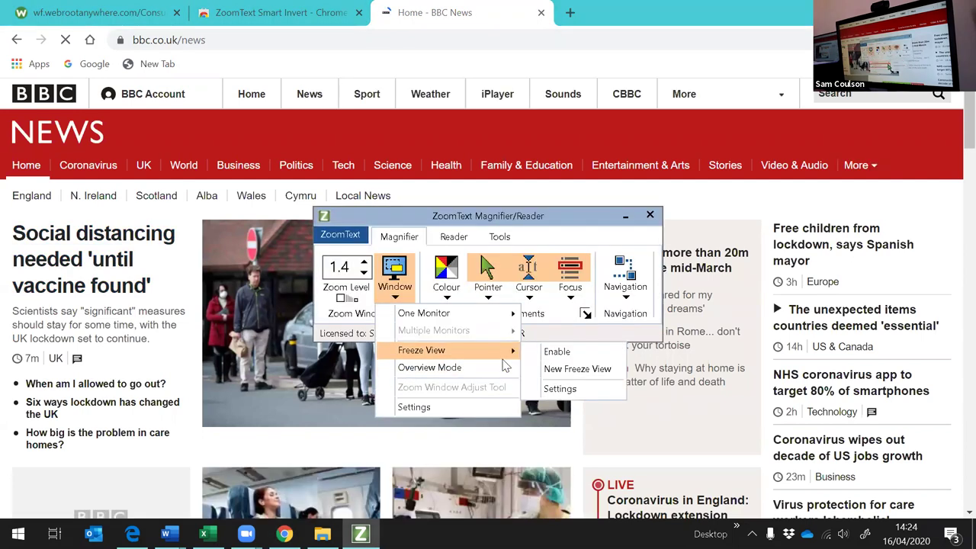
{"action": "left_click", "coordinate": [560, 375]}
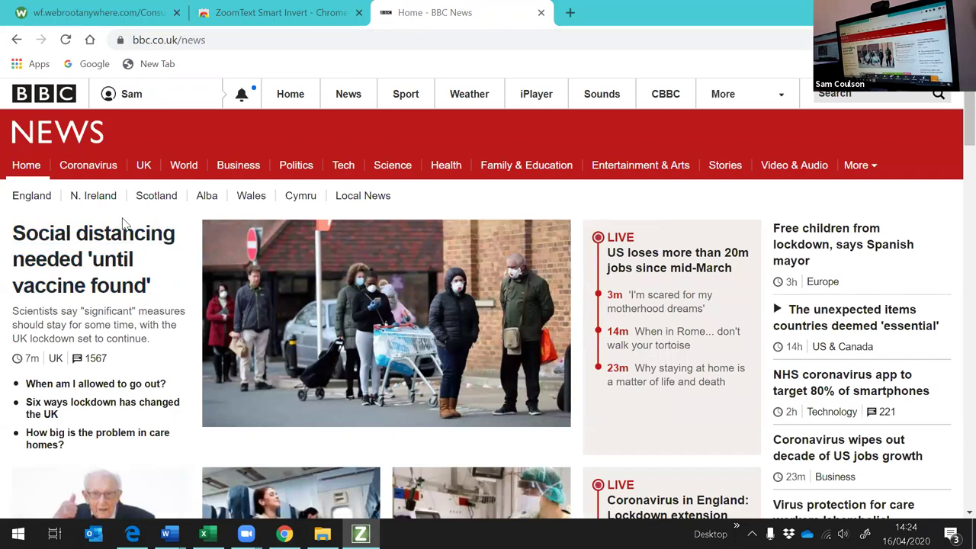
Step: Start another new Freeze View and scroll down the BBC News page
{"action": "key", "text": "Caps_Lock+ctrl+u"}
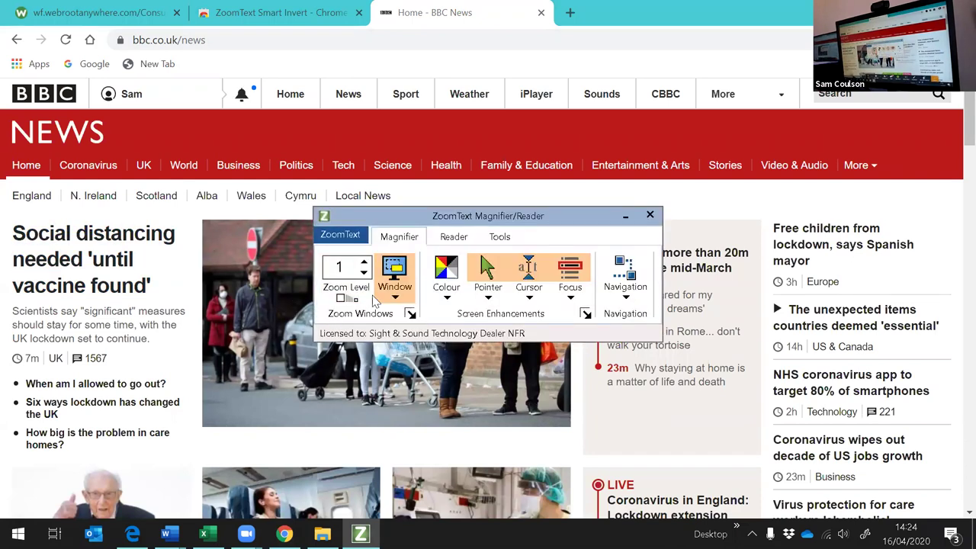
{"action": "left_click", "coordinate": [396, 303]}
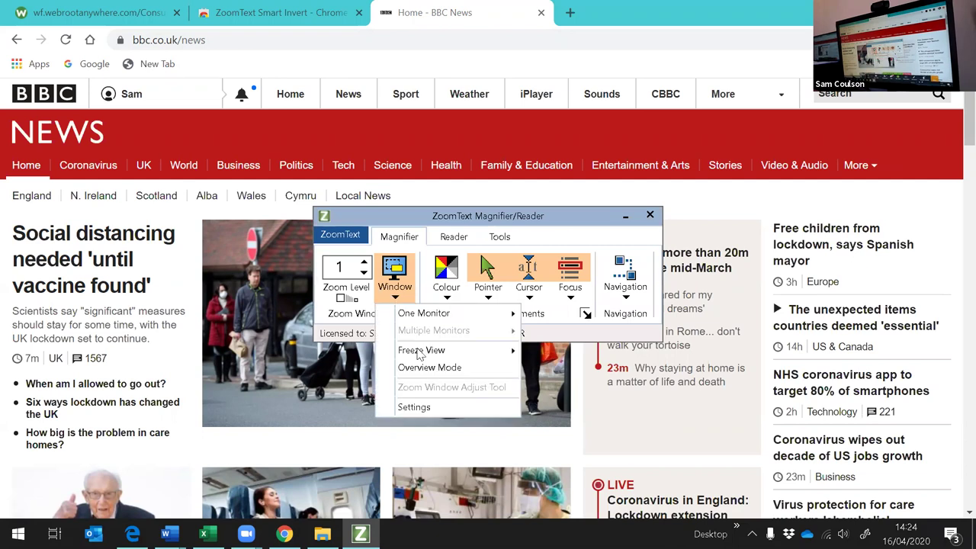
{"action": "mouse_move", "coordinate": [421, 352]}
{"action": "left_click", "coordinate": [574, 369]}
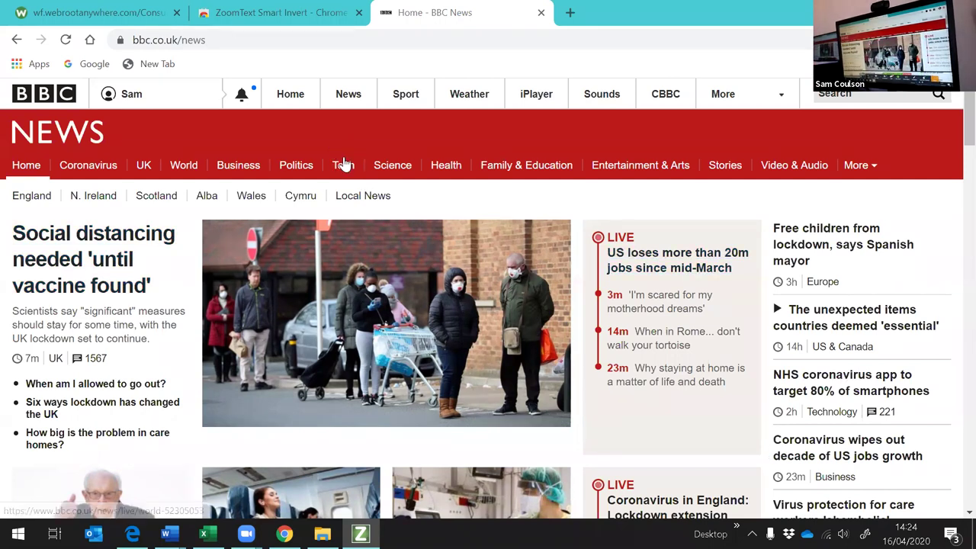
{"action": "scroll", "coordinate": [305, 252], "scroll_direction": "down", "scroll_amount": 3}
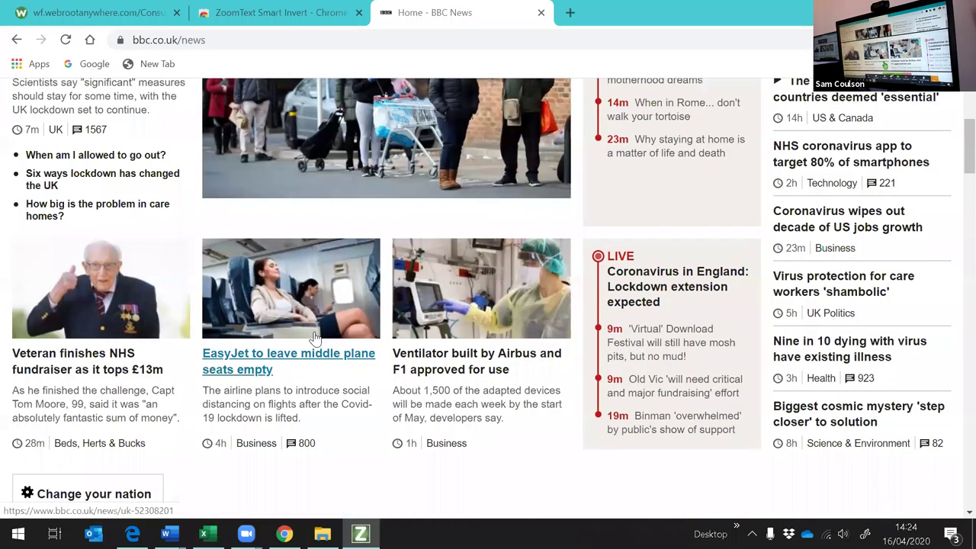
{"action": "scroll", "coordinate": [296, 309], "scroll_direction": "down", "scroll_amount": 1}
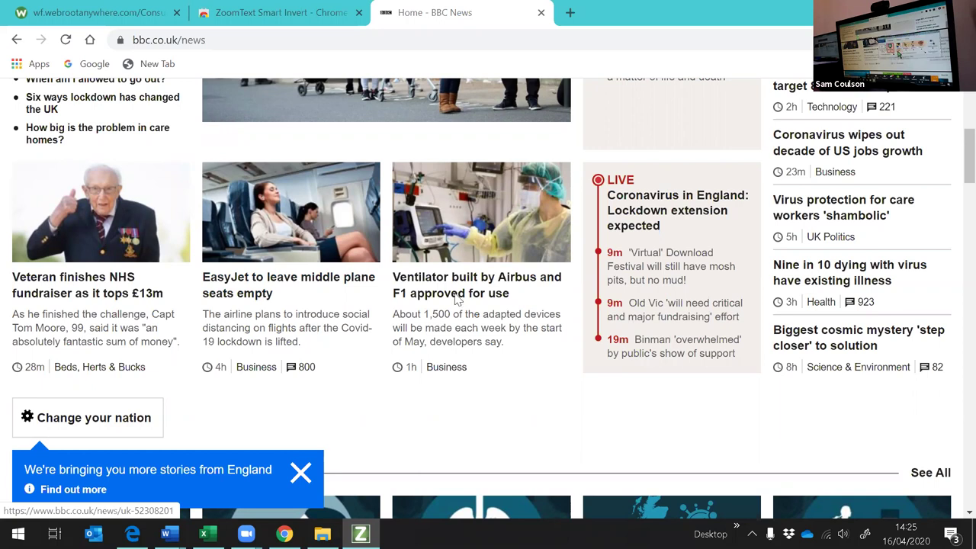
Step: Review the Freeze View choices, move the toolbar up and right, and show the desktop
{"action": "key", "text": "ctrl+alt+shift+u"}
{"action": "left_click", "coordinate": [395, 297]}
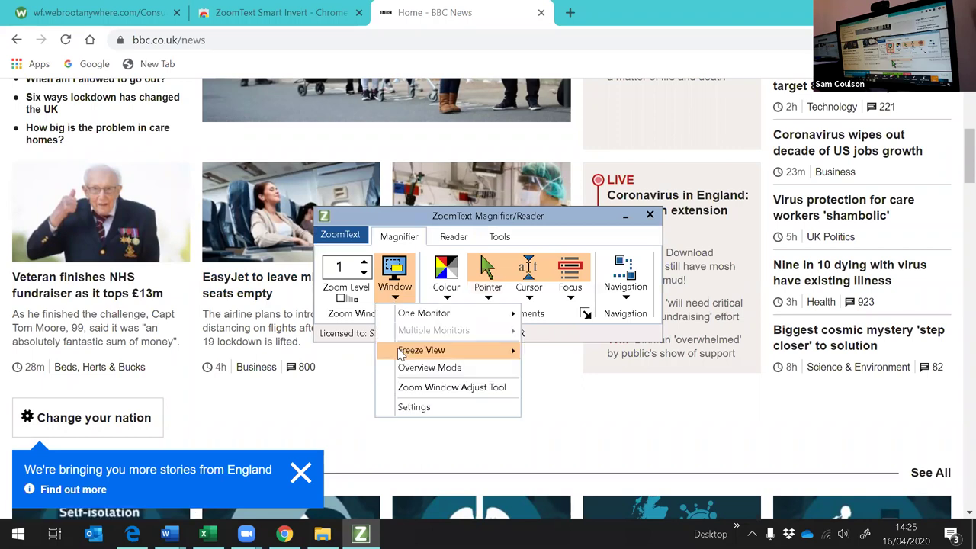
{"action": "left_click", "coordinate": [503, 350]}
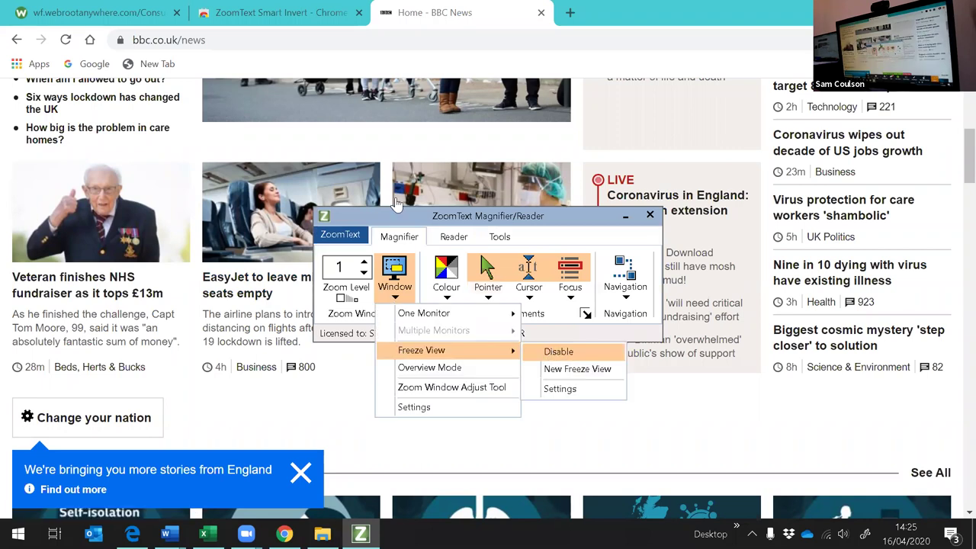
{"action": "left_click_drag", "start_coordinate": [488, 222], "coordinate": [582, 109]}
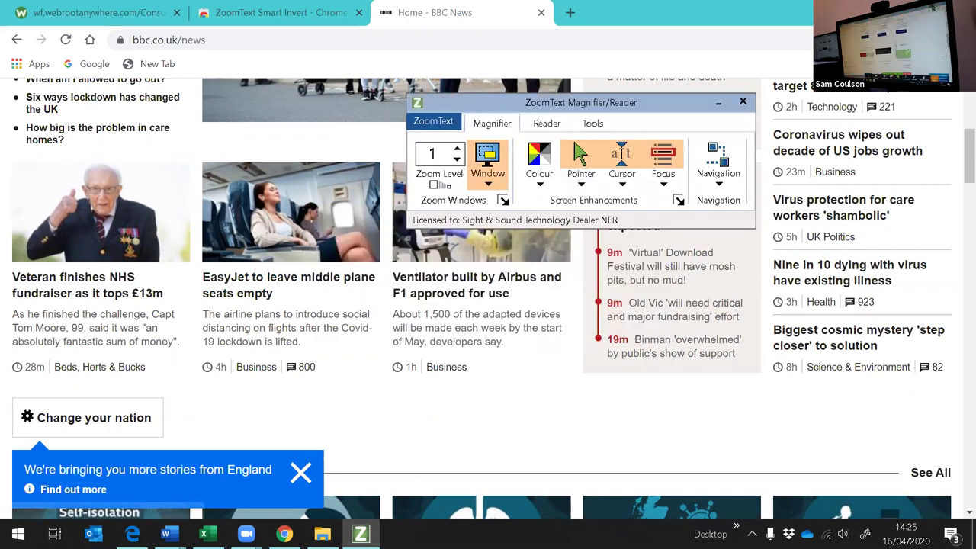
{"action": "key", "text": "alt+Tab"}
{"action": "key", "text": "super+d"}
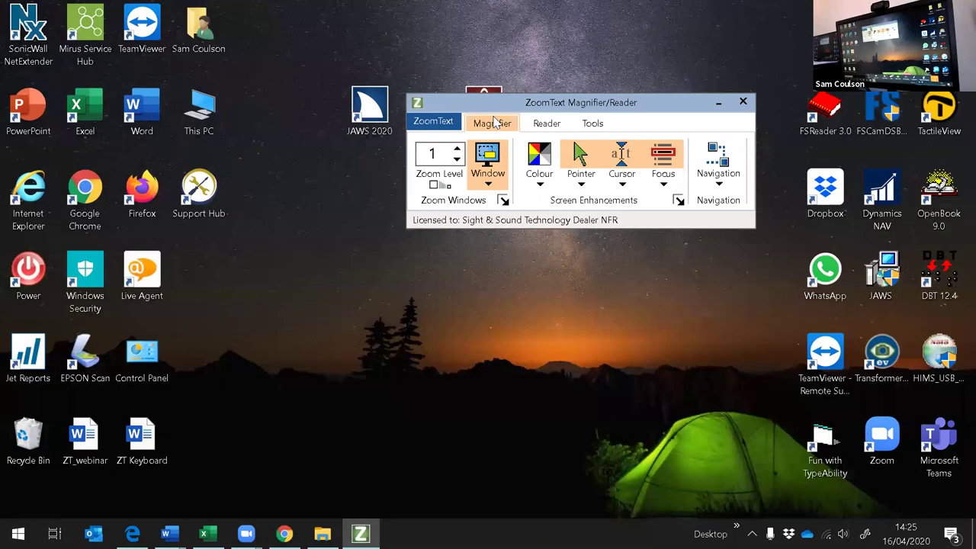
Step: Move the toolbar up and left, review the Docked positions, and raise magnification to 1.4
{"action": "left_click_drag", "start_coordinate": [493, 122], "coordinate": [369, 90]}
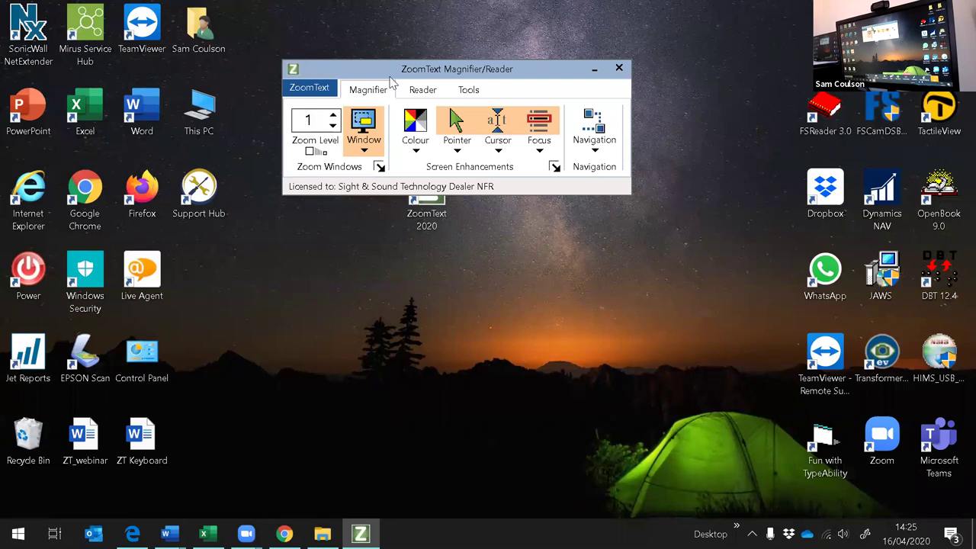
{"action": "left_click", "coordinate": [371, 155]}
{"action": "mouse_move", "coordinate": [461, 167]}
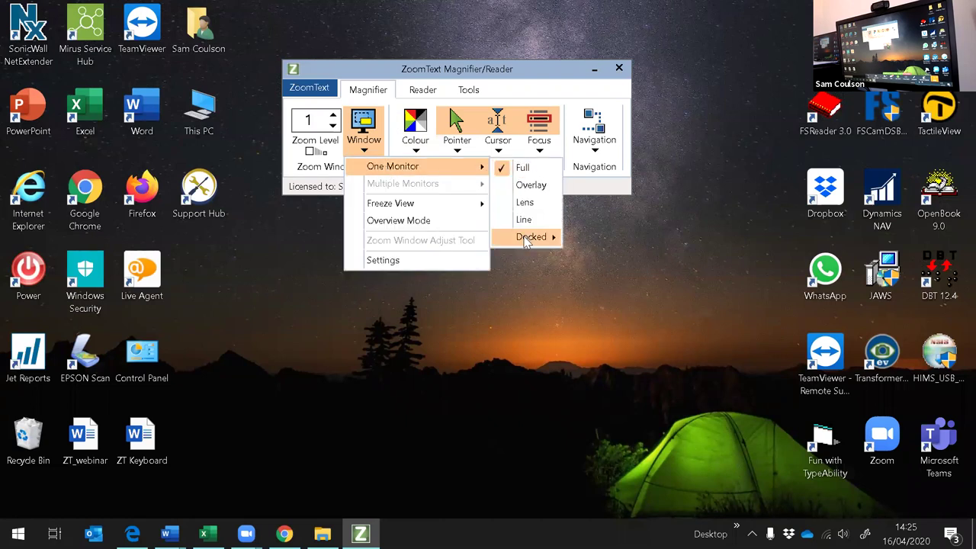
{"action": "mouse_move", "coordinate": [531, 243]}
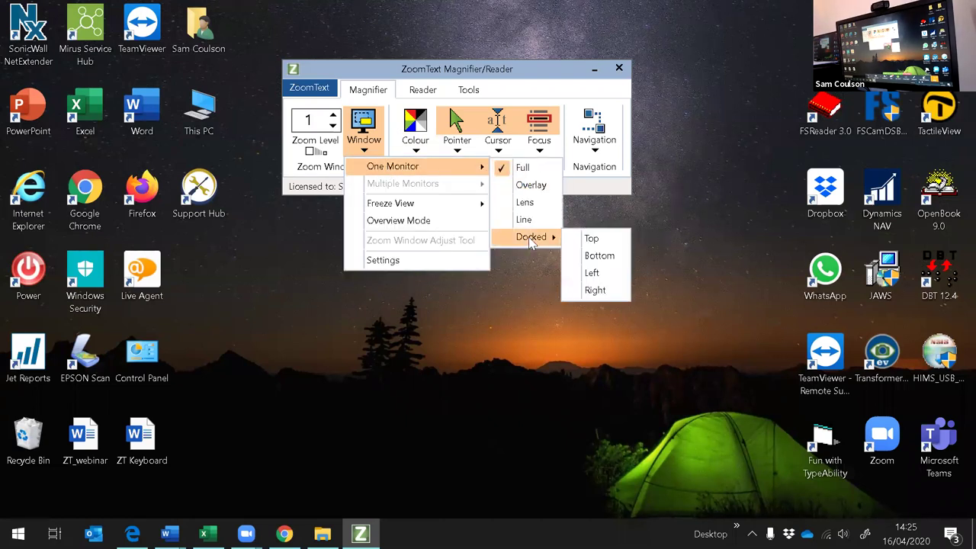
{"action": "key", "text": "alt+KP_Add"}
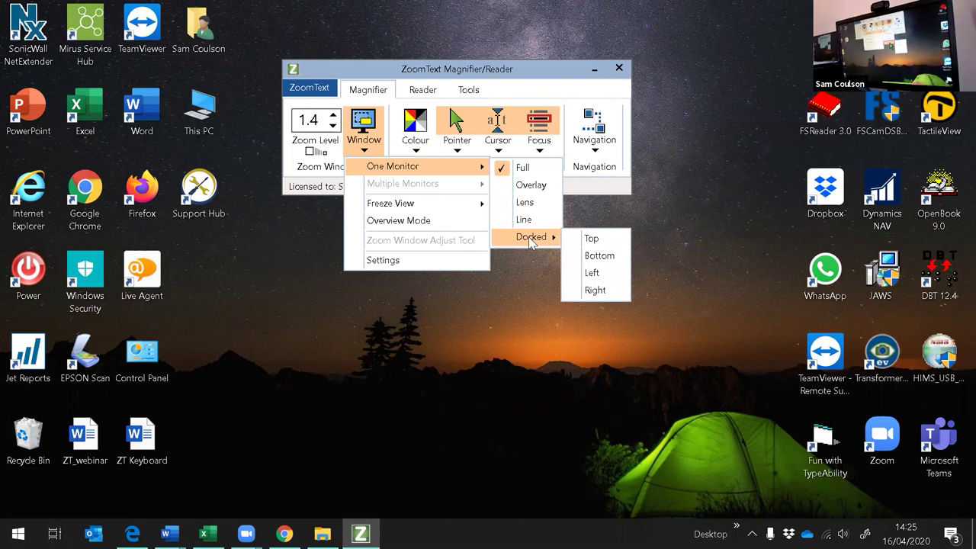
{"action": "left_click", "coordinate": [636, 215]}
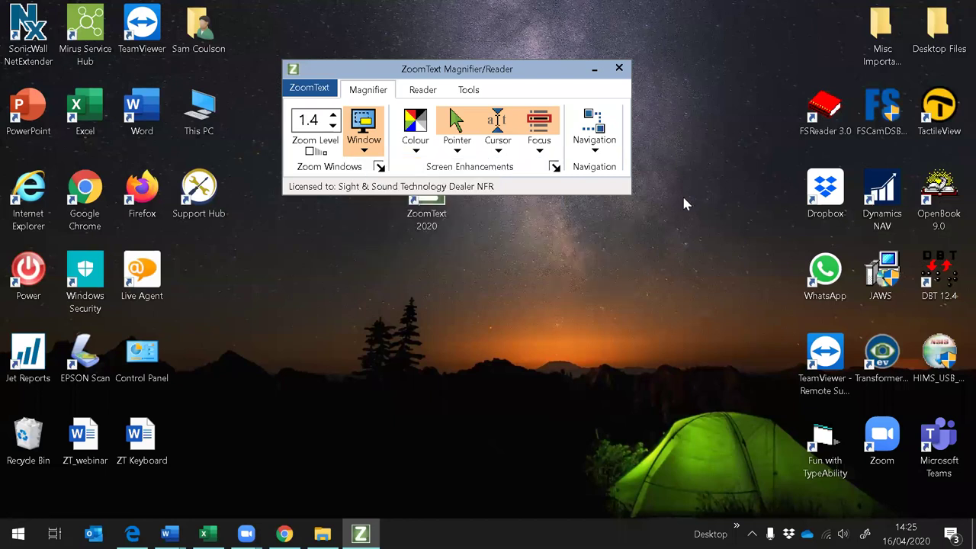
Step: Minimise the ZoomText toolbar, then open and close Zoom's Advanced Sharing Options
{"action": "left_click", "coordinate": [593, 69]}
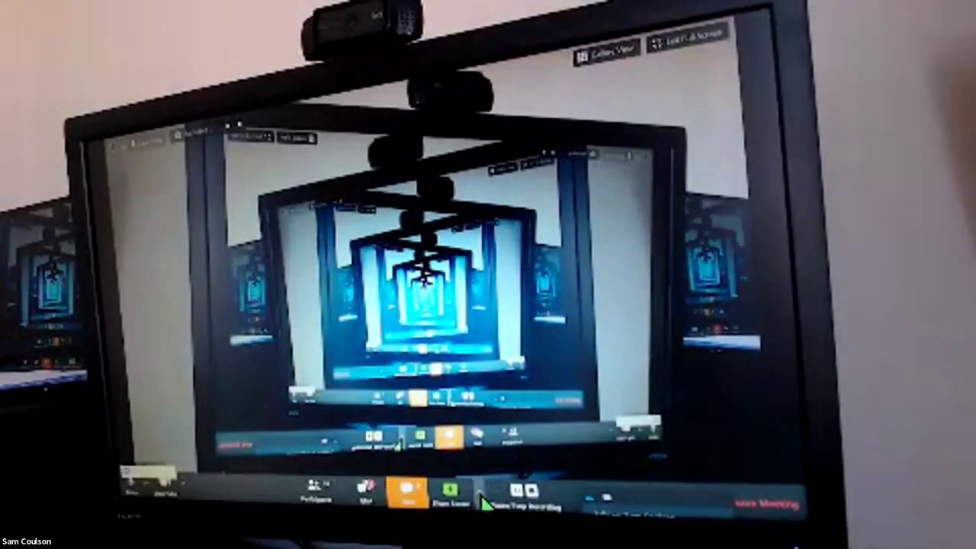
{"action": "left_click", "coordinate": [481, 496]}
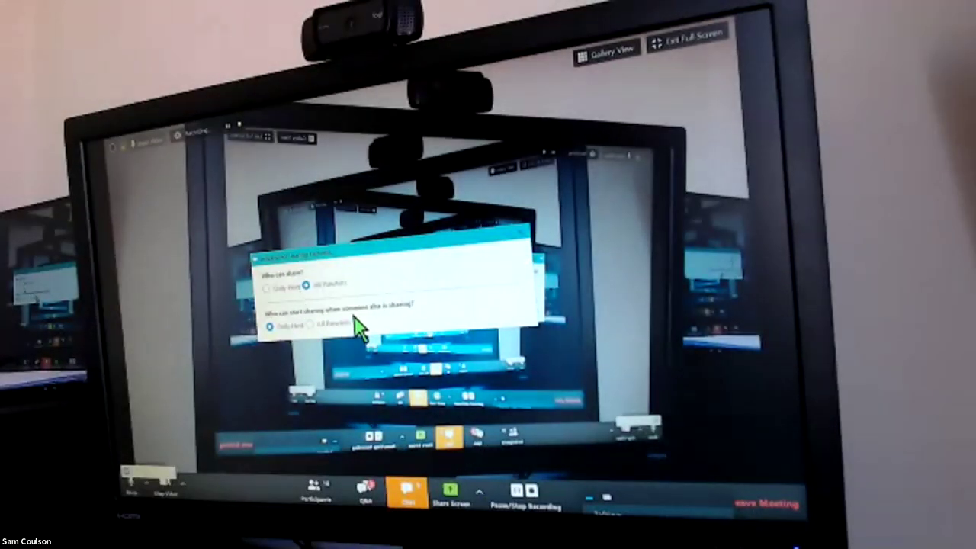
{"action": "left_click", "coordinate": [520, 232]}
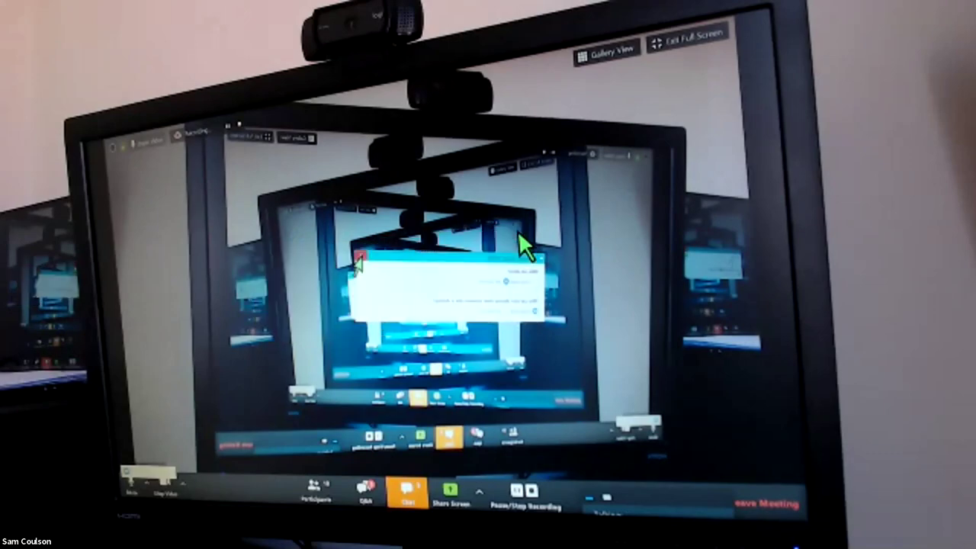